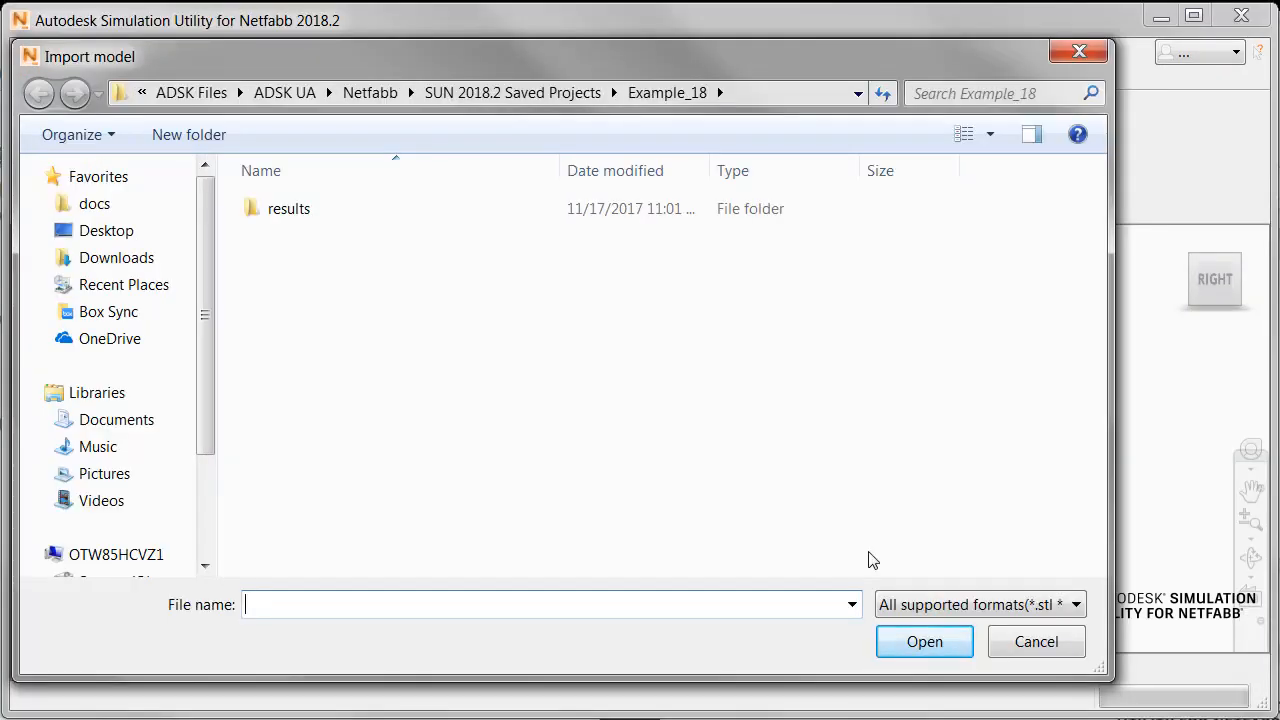
# Import Example_3.stl from the Simulation Tutorial Example Files folder as a part with user-defined volume fraction 1.00, in millimeters.
pyautogui.click(370, 93)
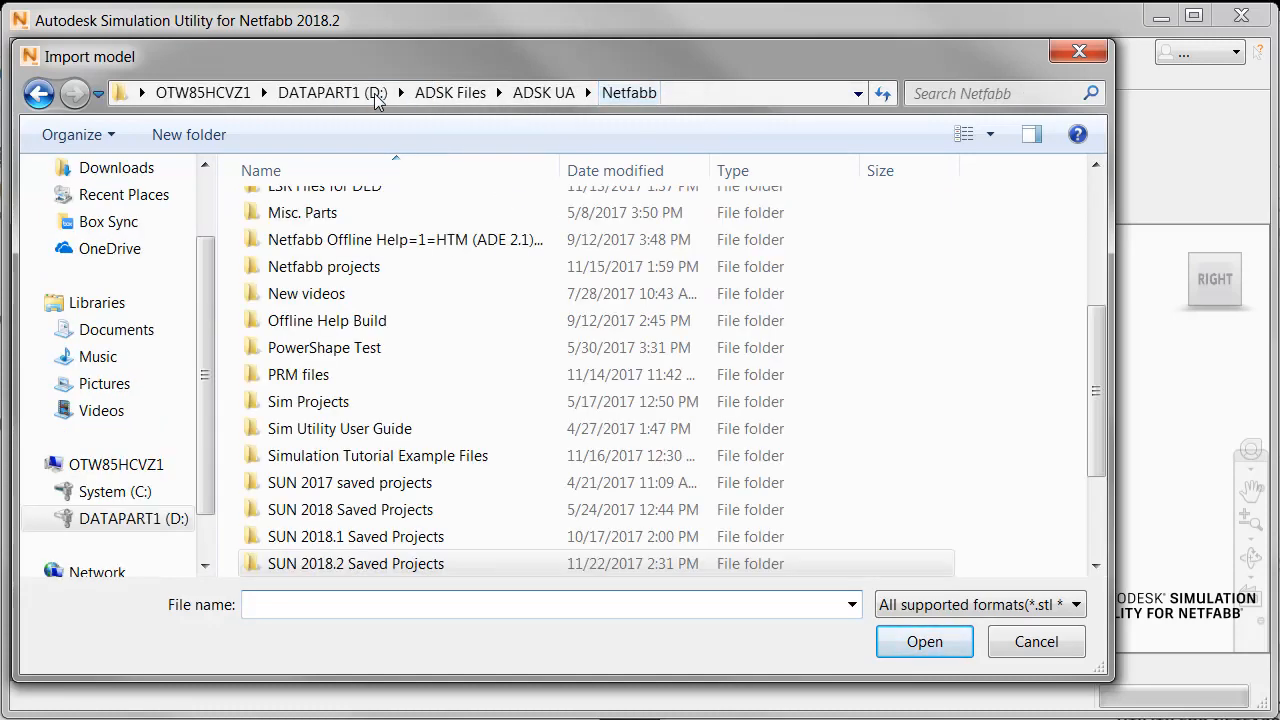
pyautogui.doubleClick(445, 456)
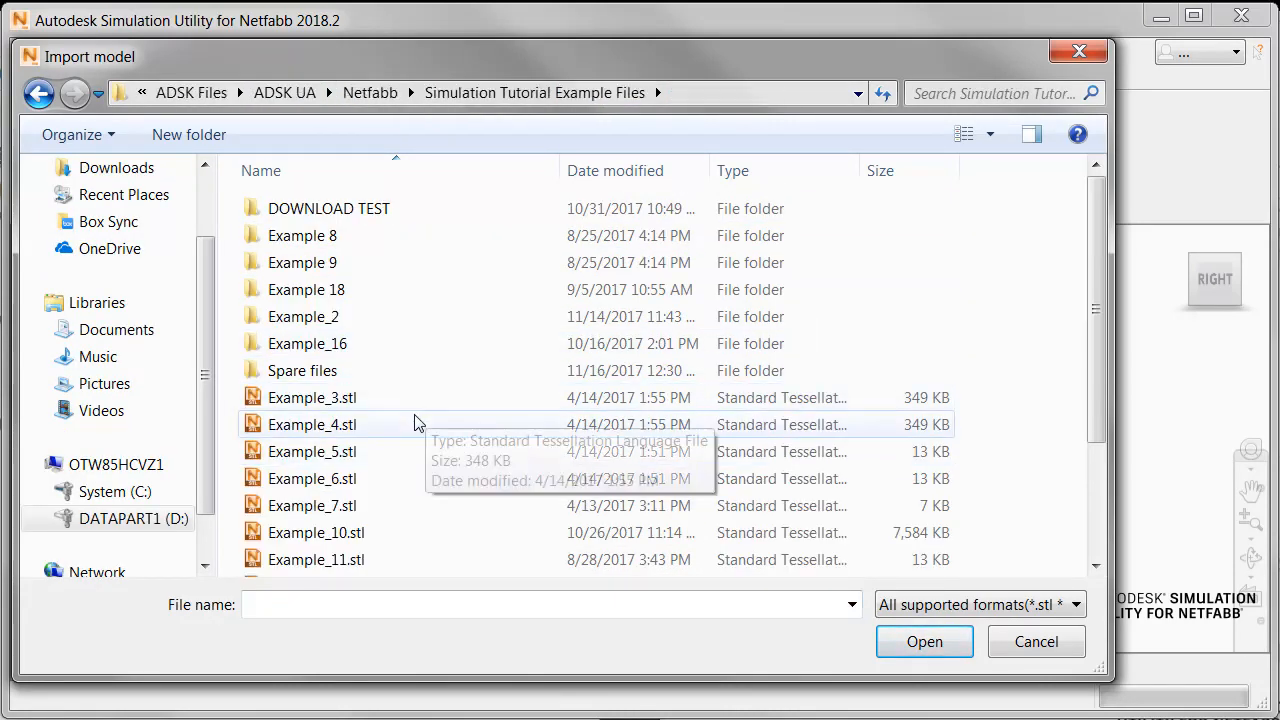
pyautogui.click(352, 400)
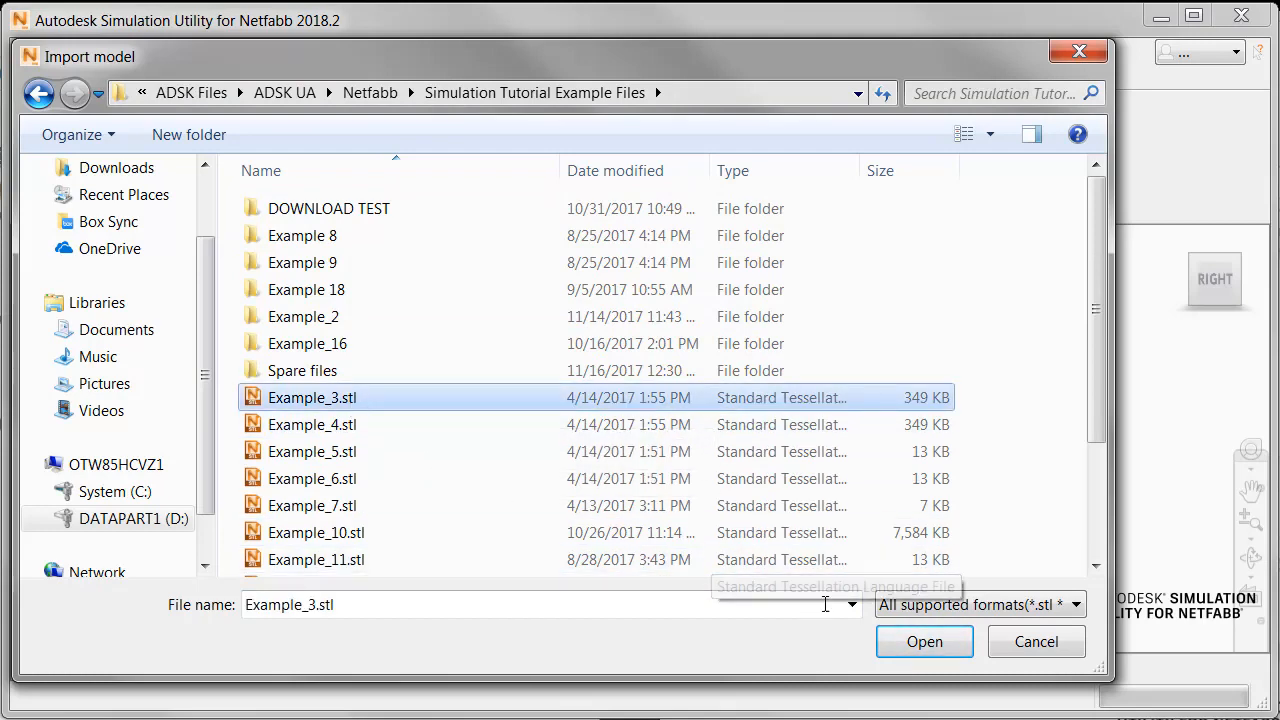
pyautogui.click(924, 642)
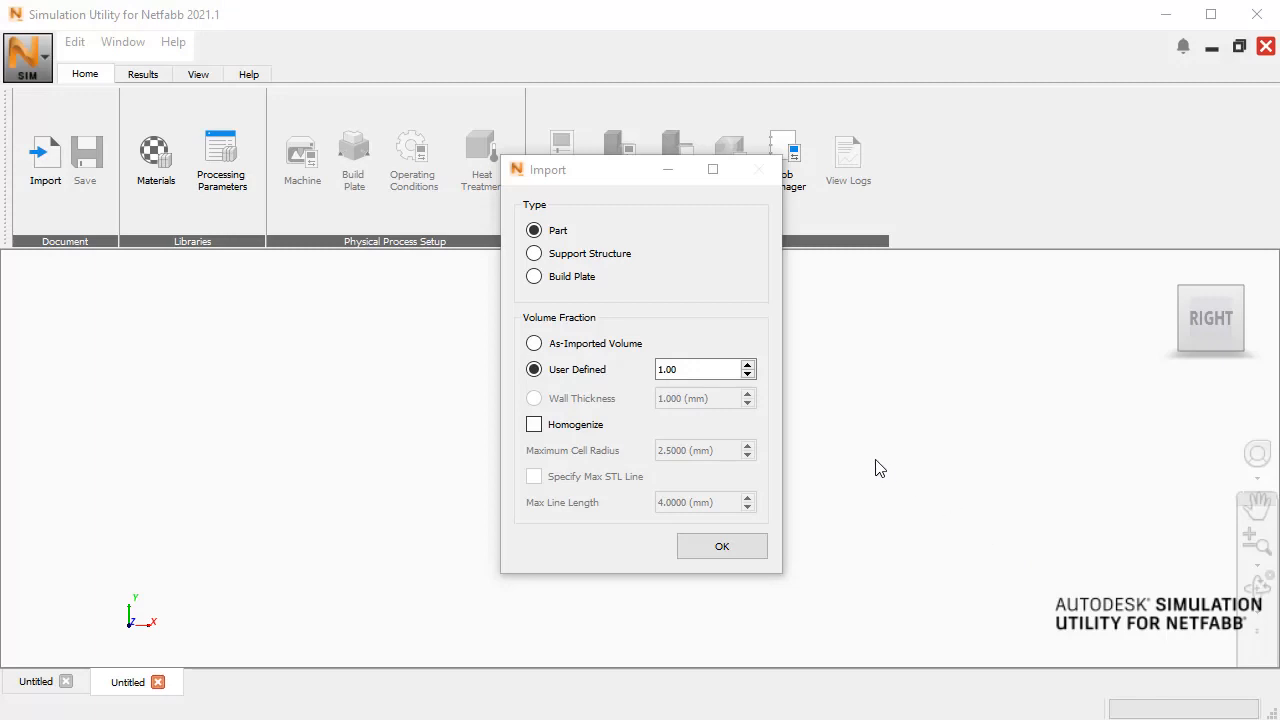
pyautogui.click(722, 548)
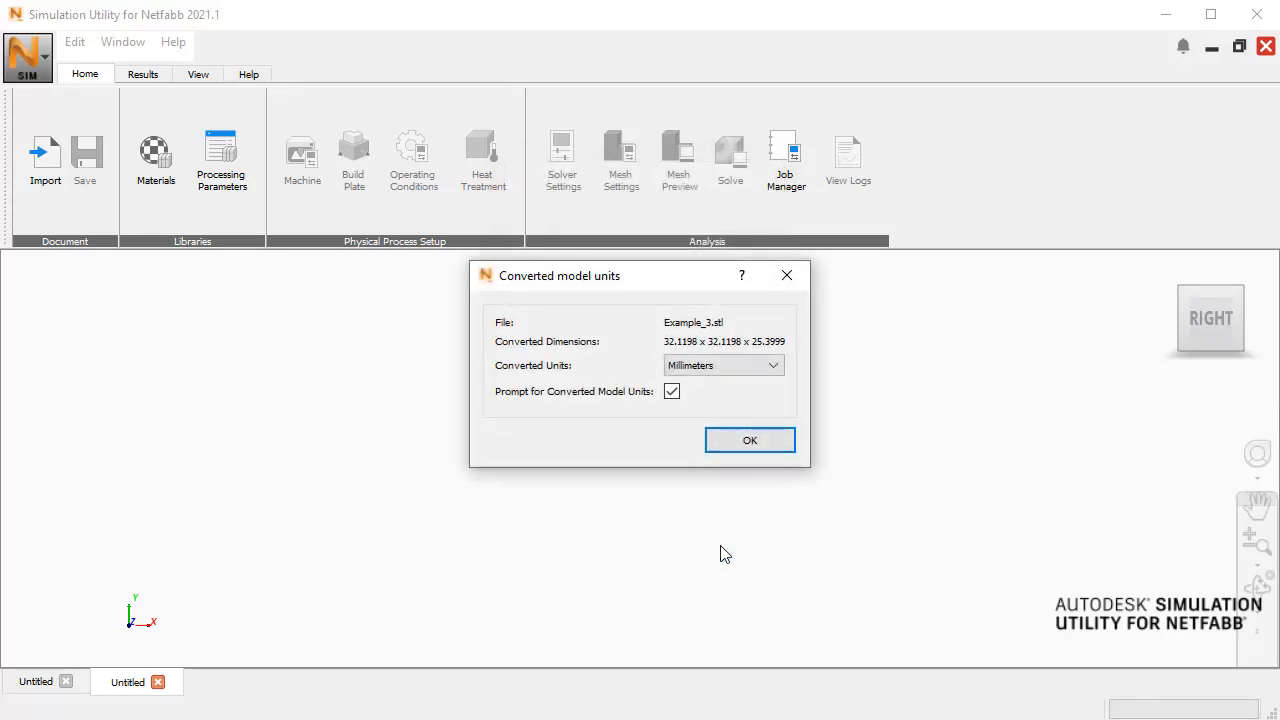
pyautogui.click(750, 442)
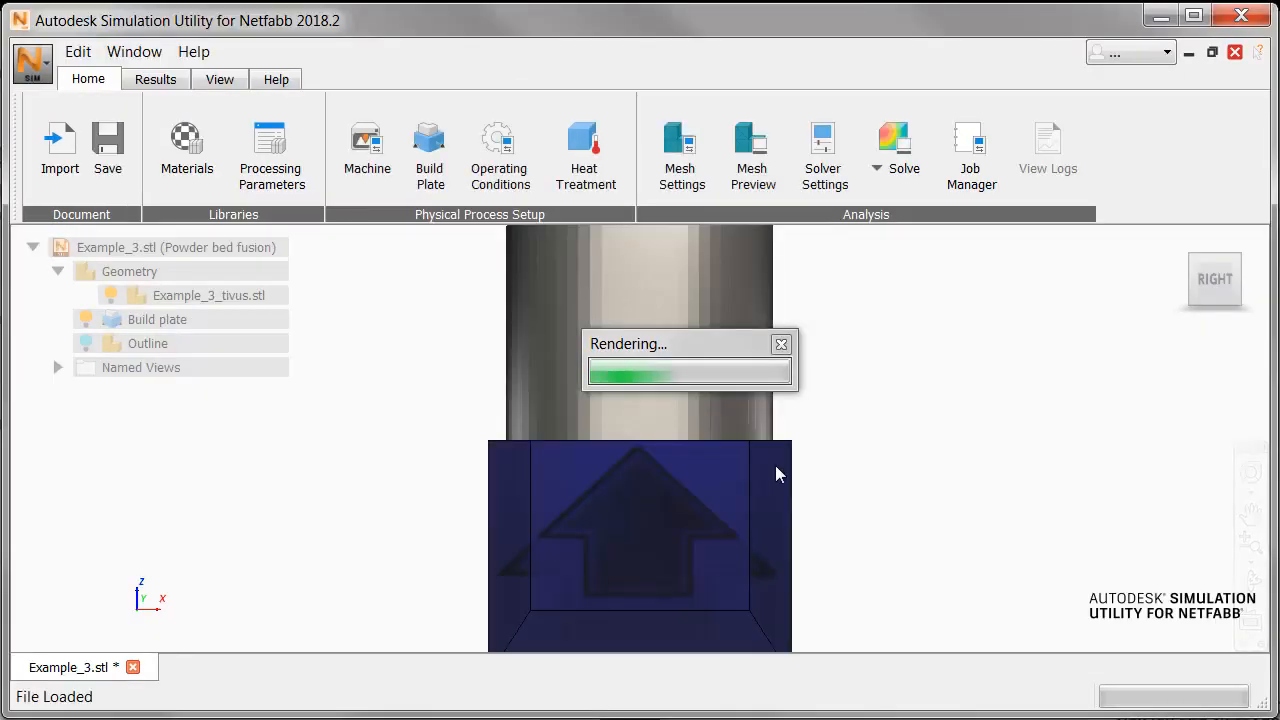
# Configure the machine as Generic Open Machine with the Inc718_150W_40microns.prm processing parameters.
pyautogui.keyDown('shift'); pyautogui.moveTo(825, 363); pyautogui.dragTo(766, 391, button='middle'); pyautogui.keyUp('shift')
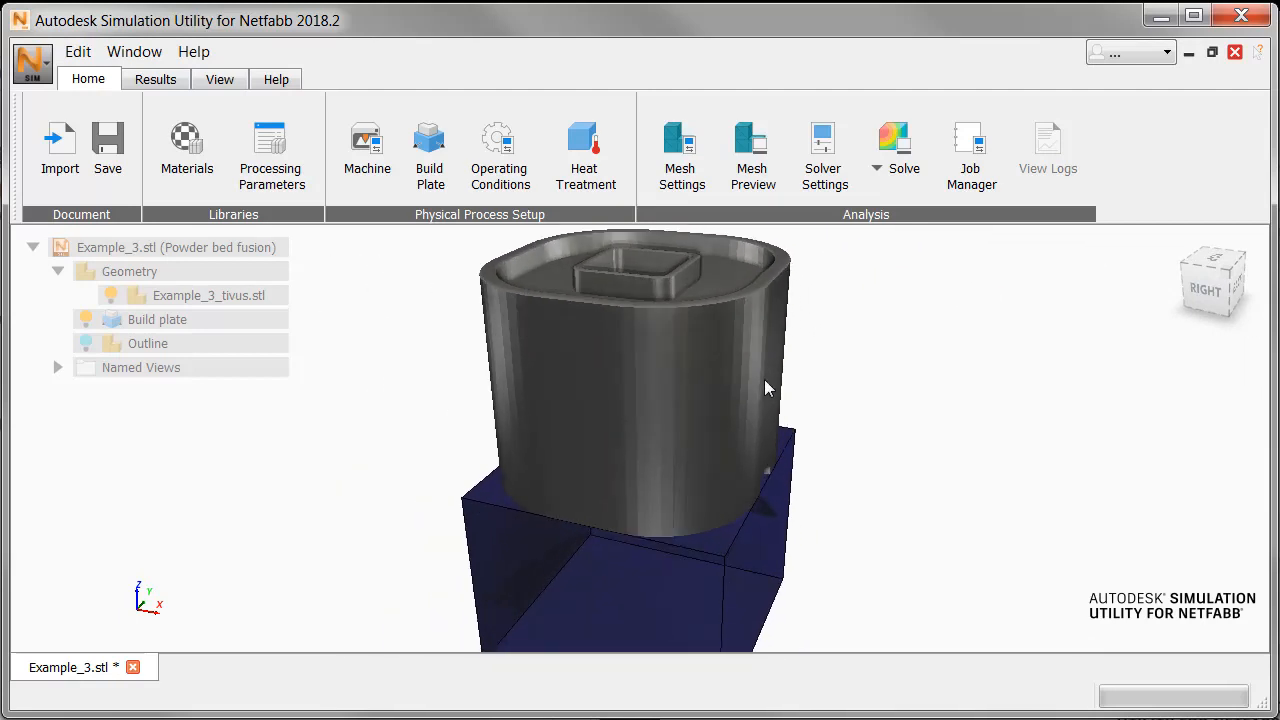
pyautogui.scroll(-4, 766, 388)
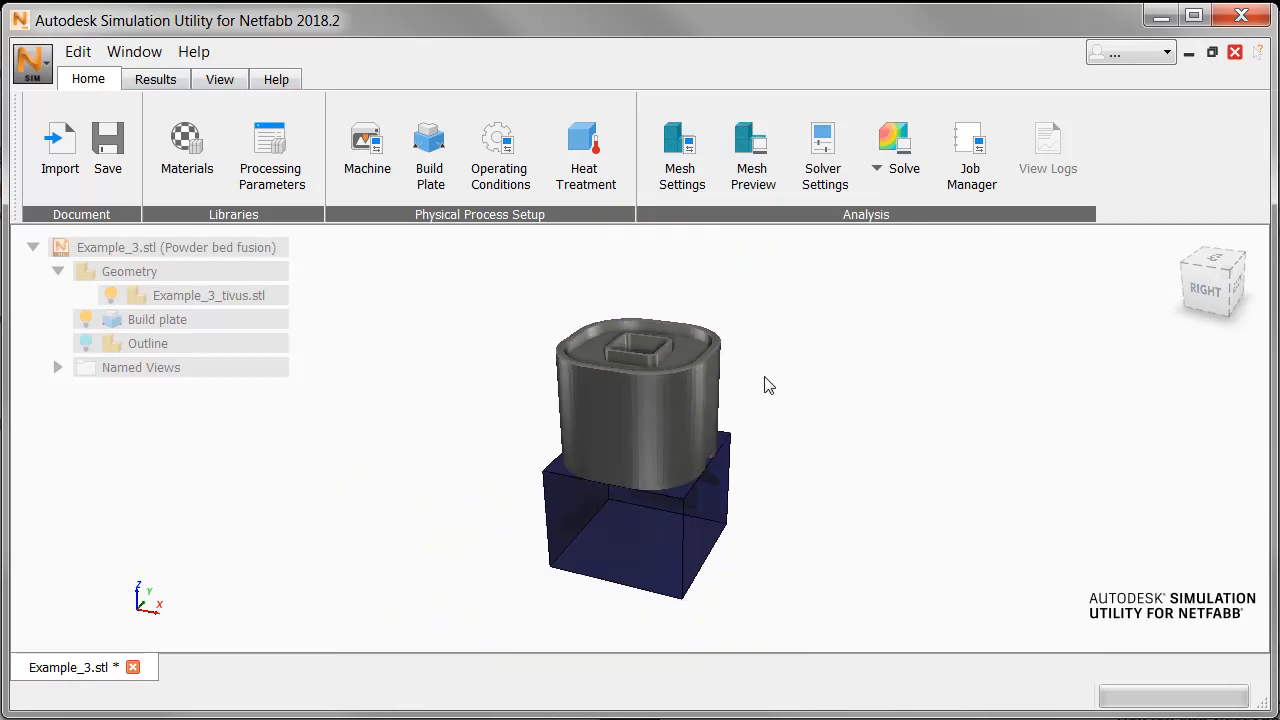
pyautogui.click(1229, 274)
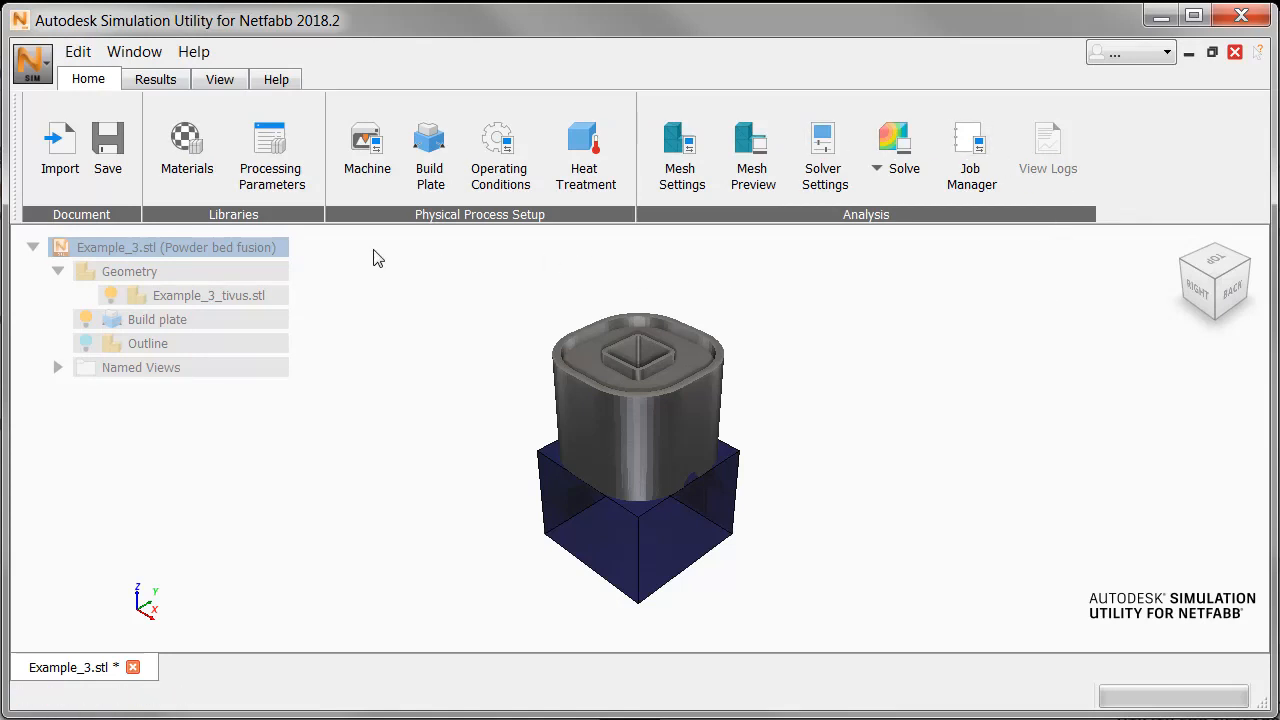
pyautogui.click(368, 145)
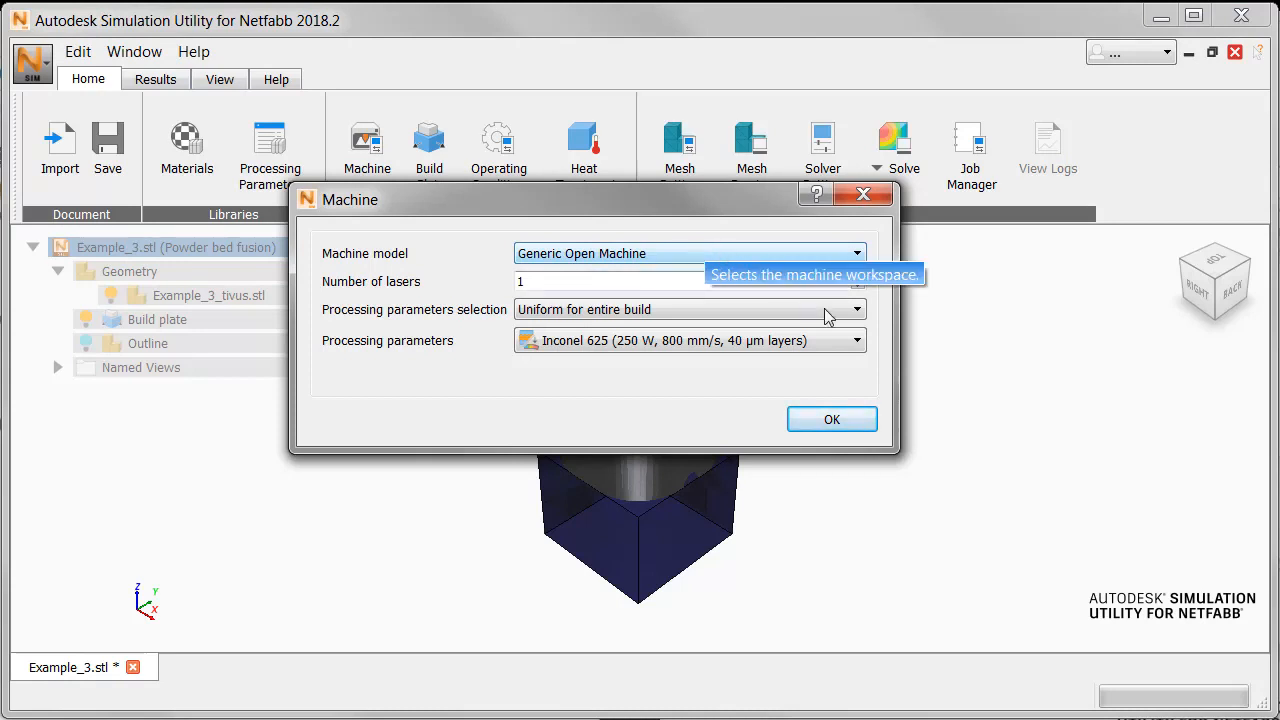
pyautogui.click(858, 256)
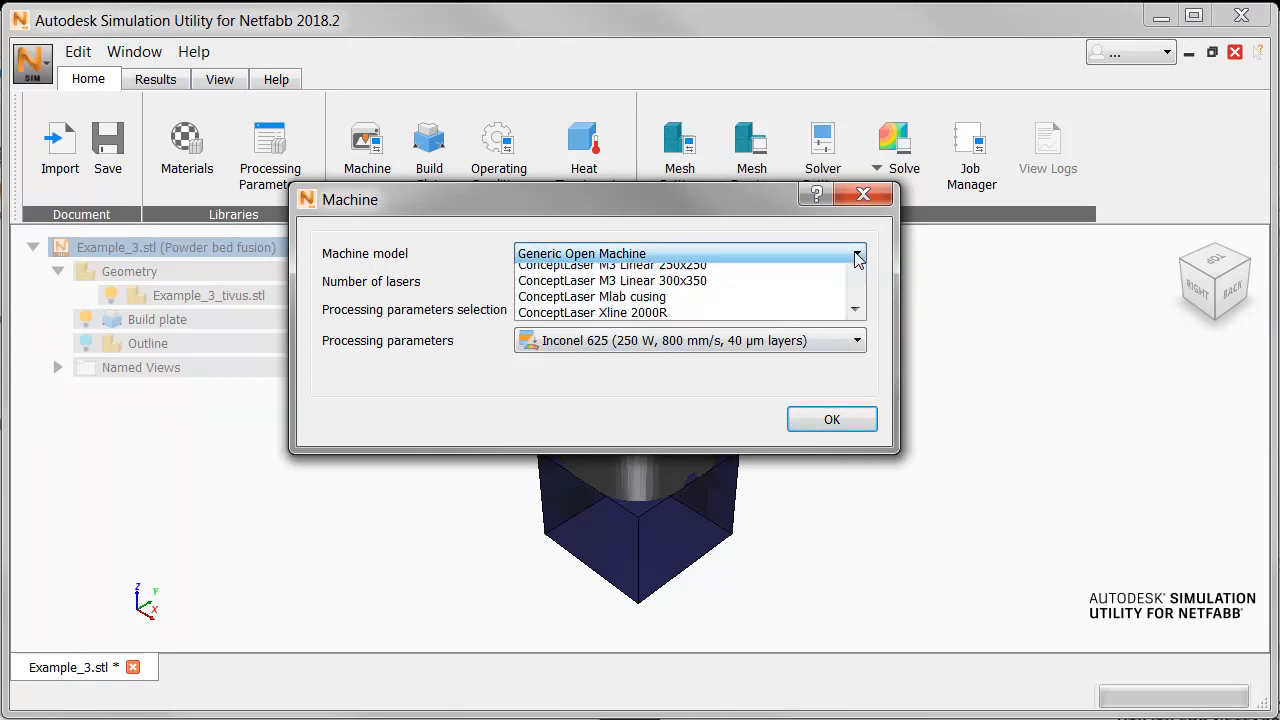
pyautogui.moveTo(858, 345); pyautogui.dragTo(862, 292)
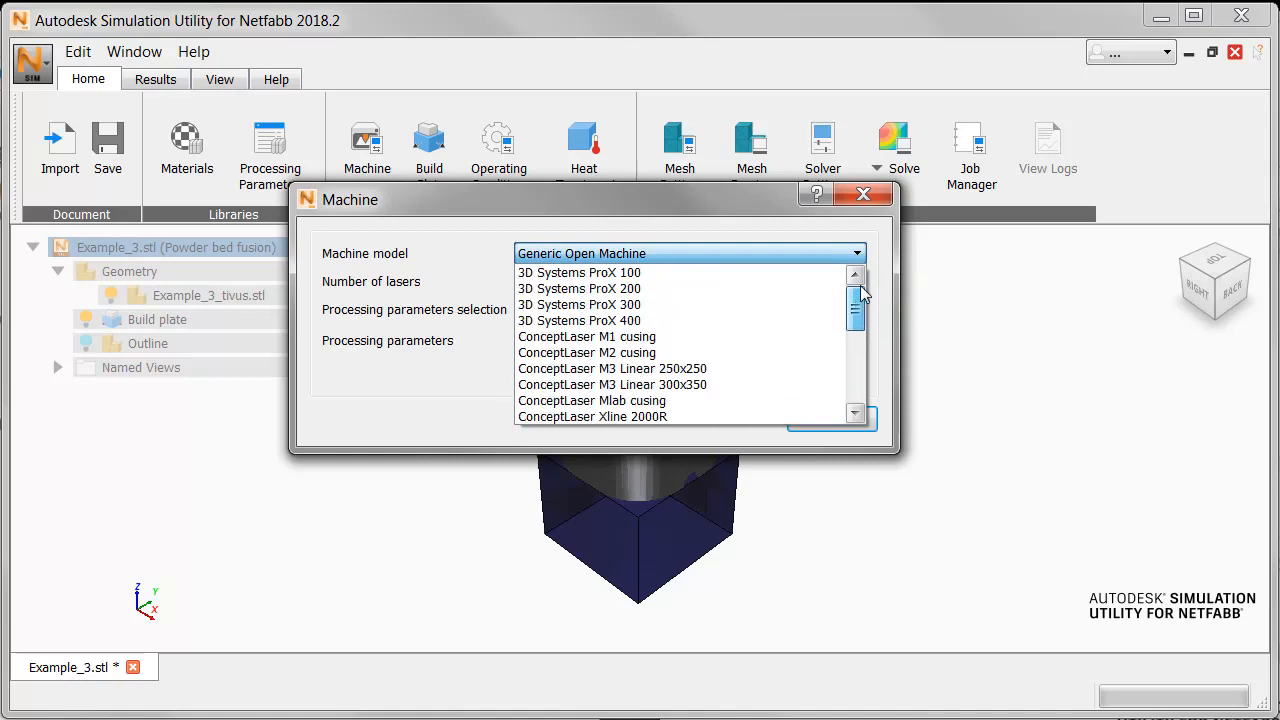
pyautogui.click(838, 242)
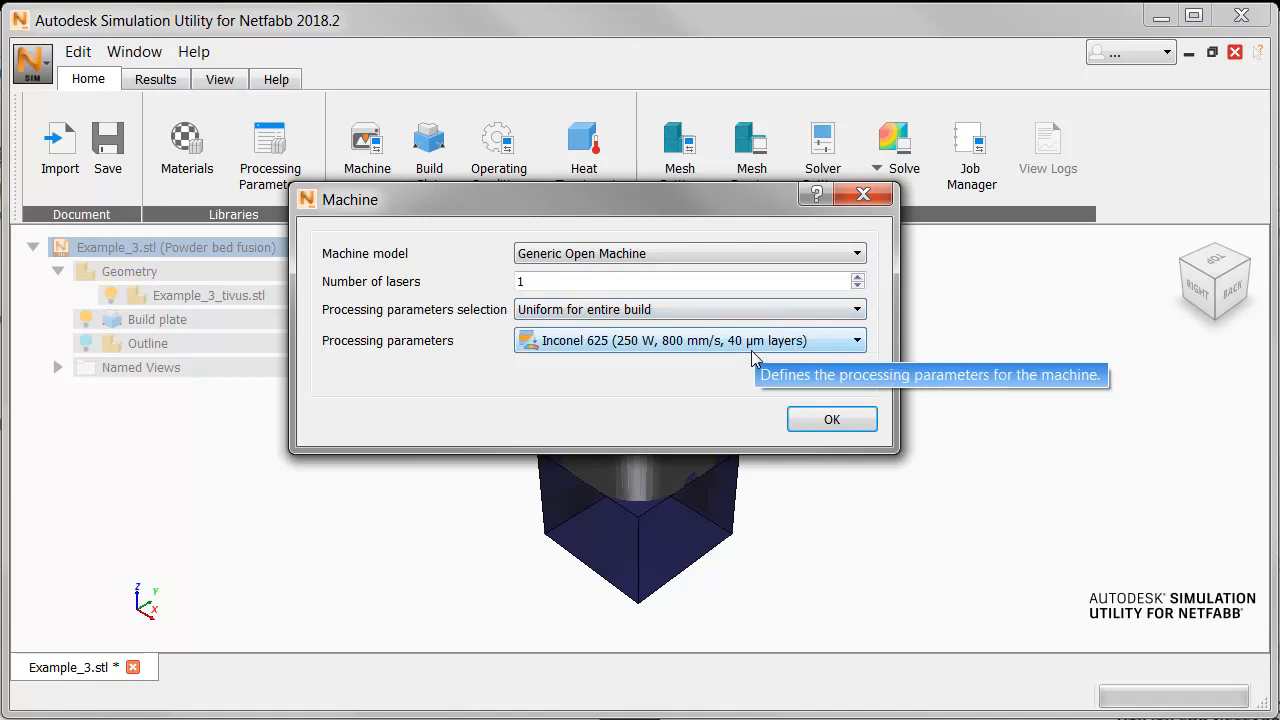
pyautogui.click(858, 342)
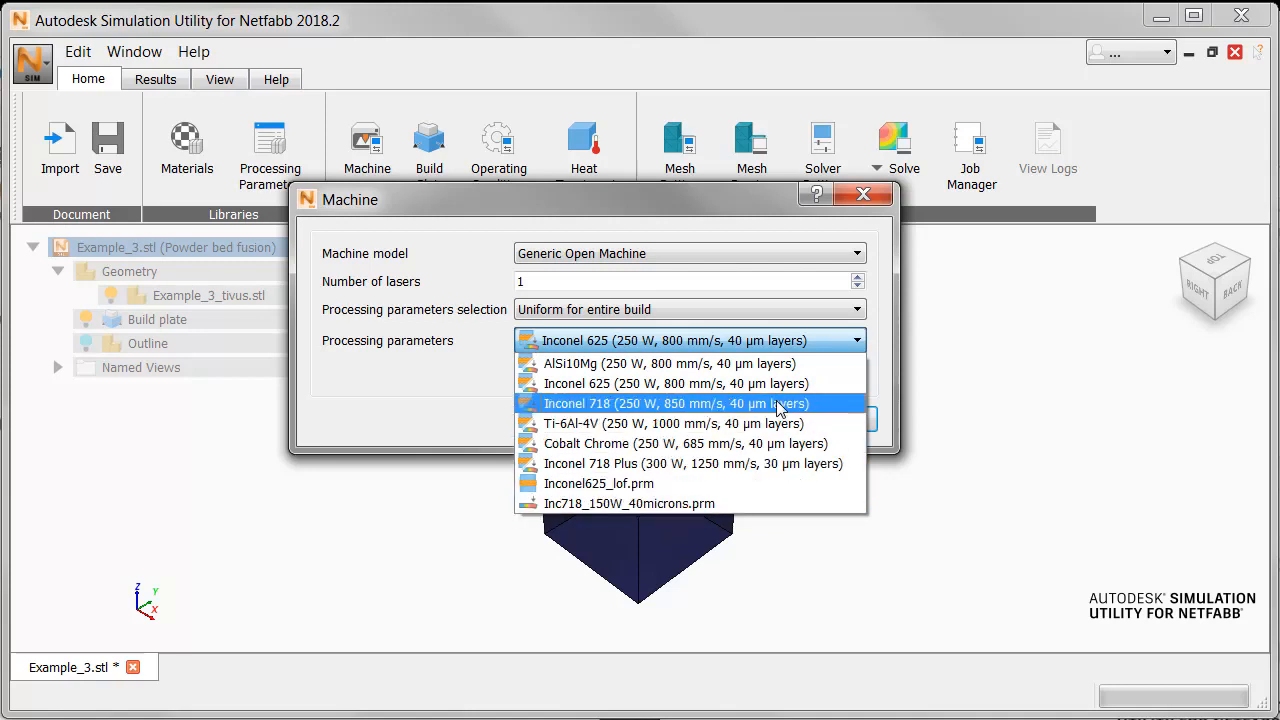
pyautogui.click(731, 510)
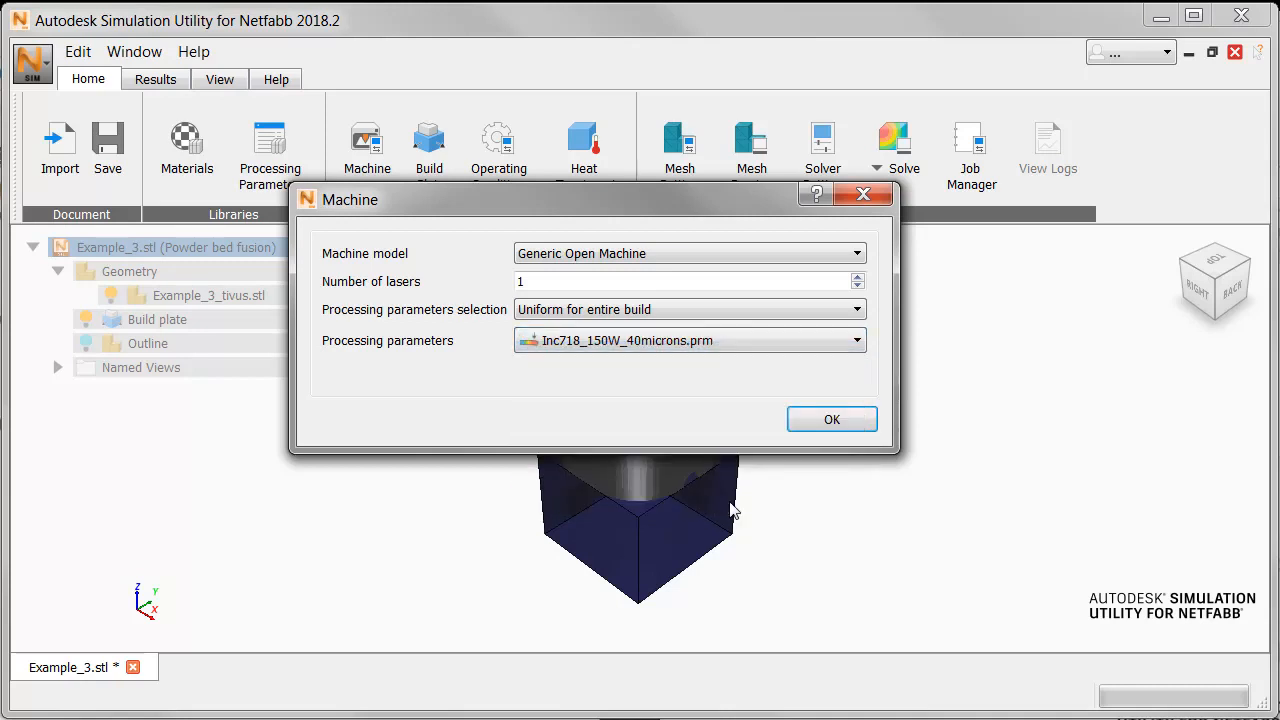
pyautogui.click(812, 424)
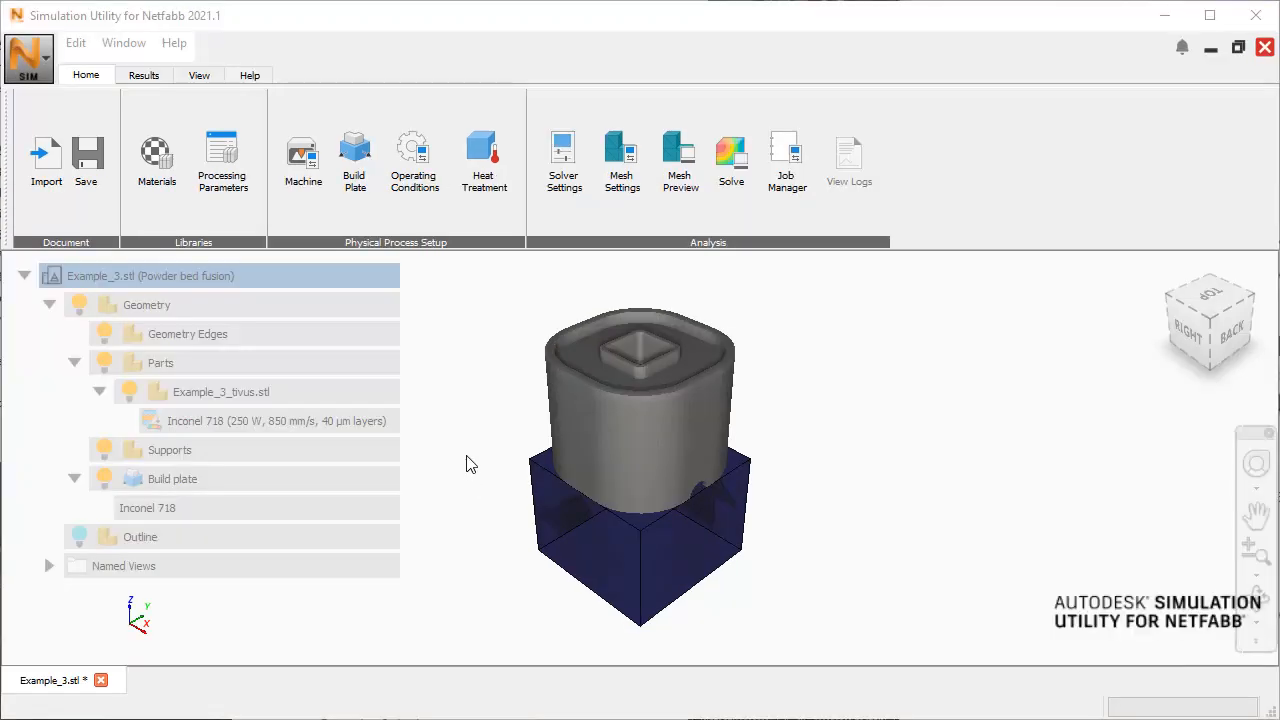
# Stop matching the build plate to the part deposition material and set its material to SAE 304.
pyautogui.click(354, 152)
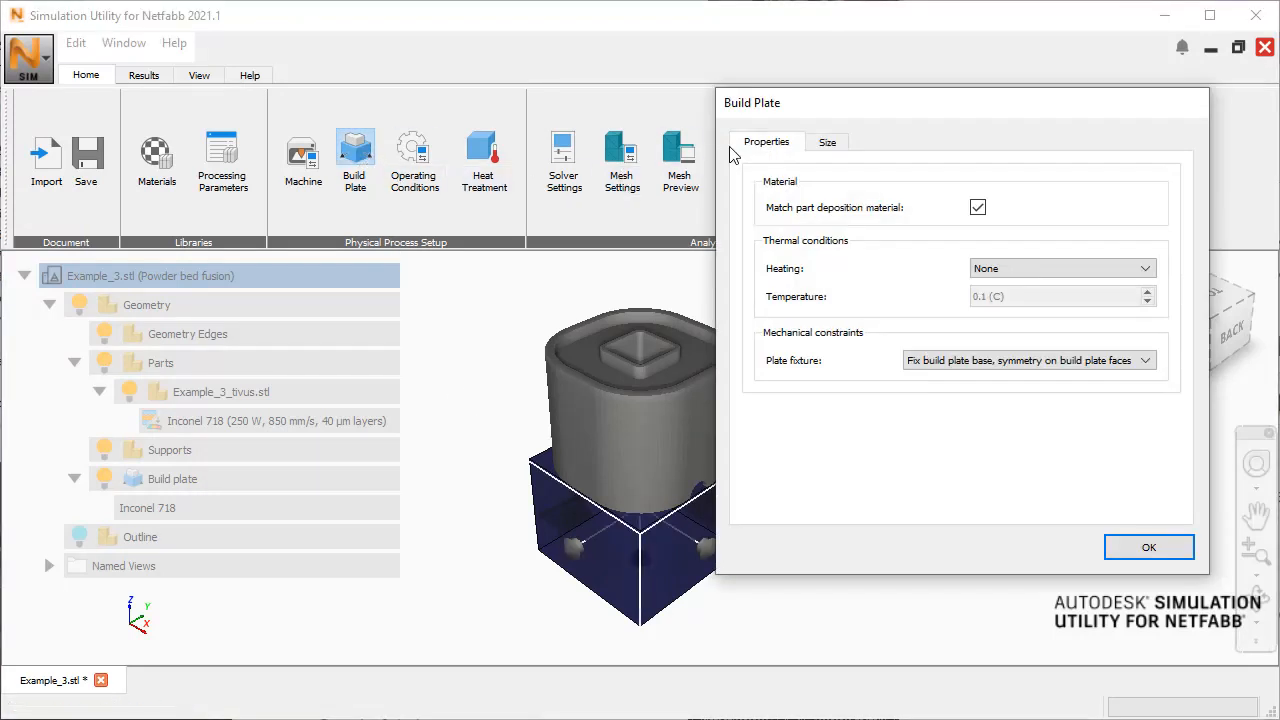
pyautogui.click(978, 208)
pyautogui.click(1140, 235)
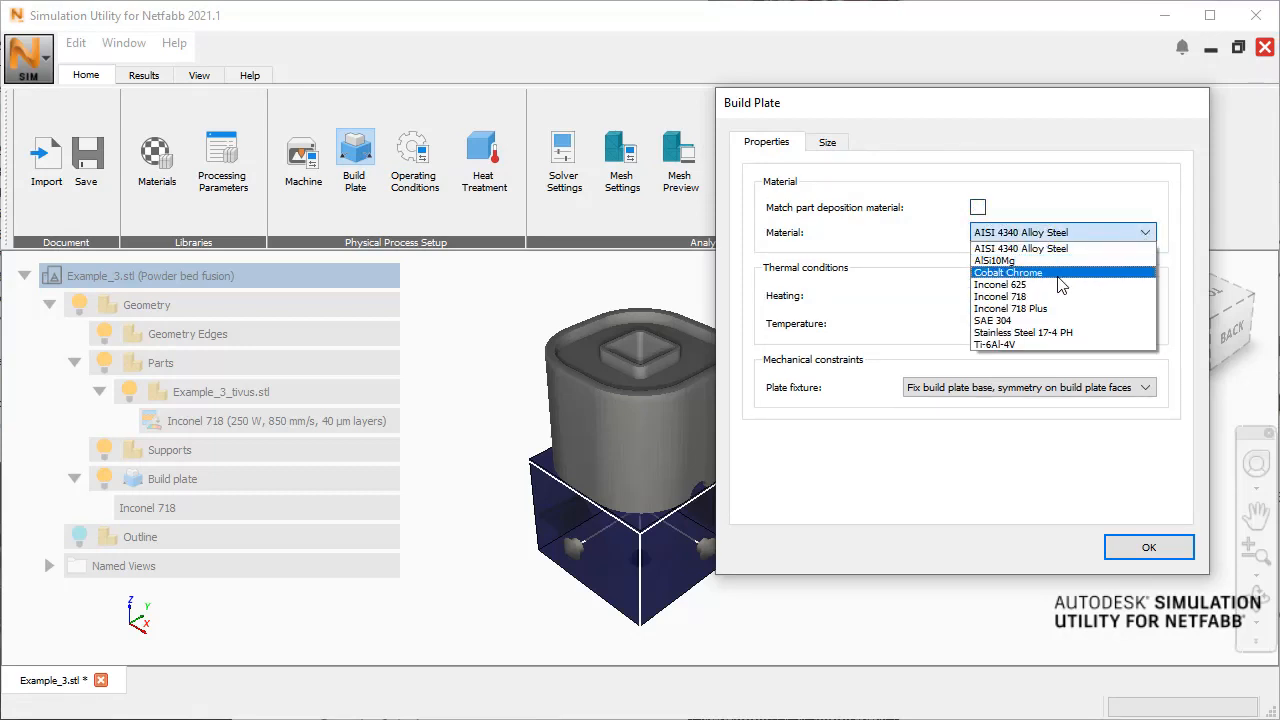
pyautogui.click(1030, 321)
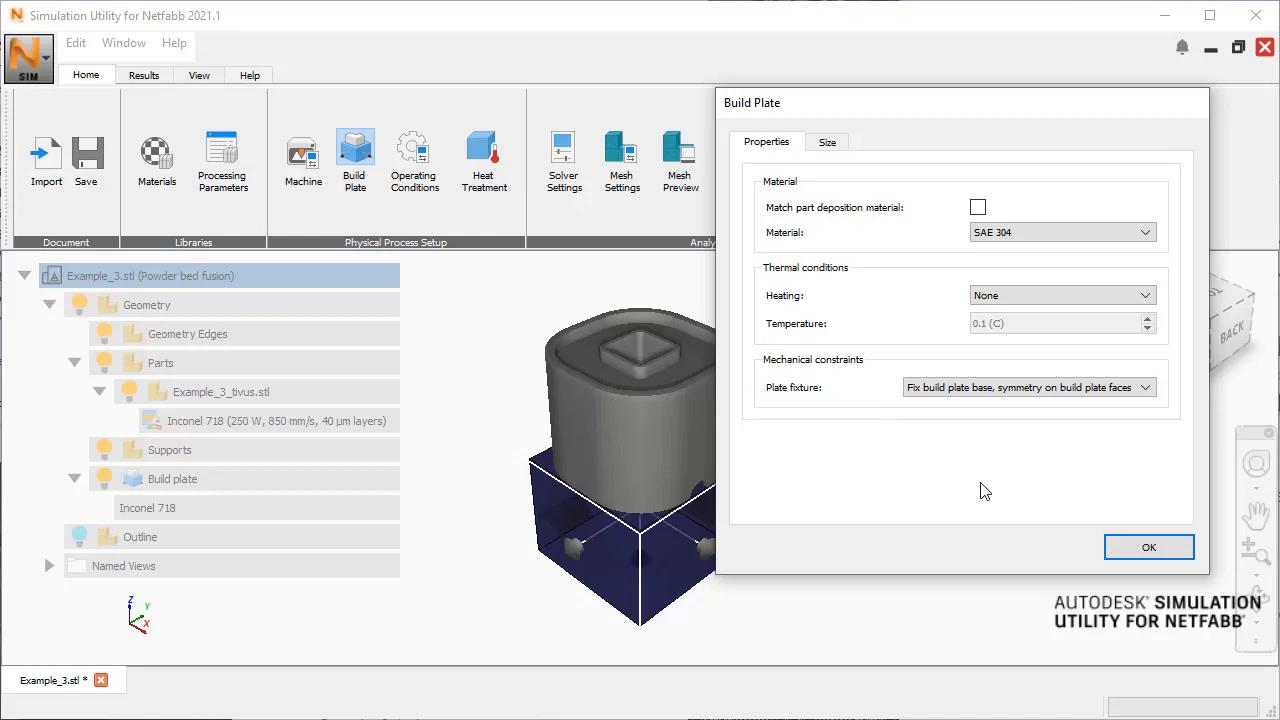
# Stretch the build plate with its resize handles to about 35 mm in both Y and X.
pyautogui.click(840, 142)
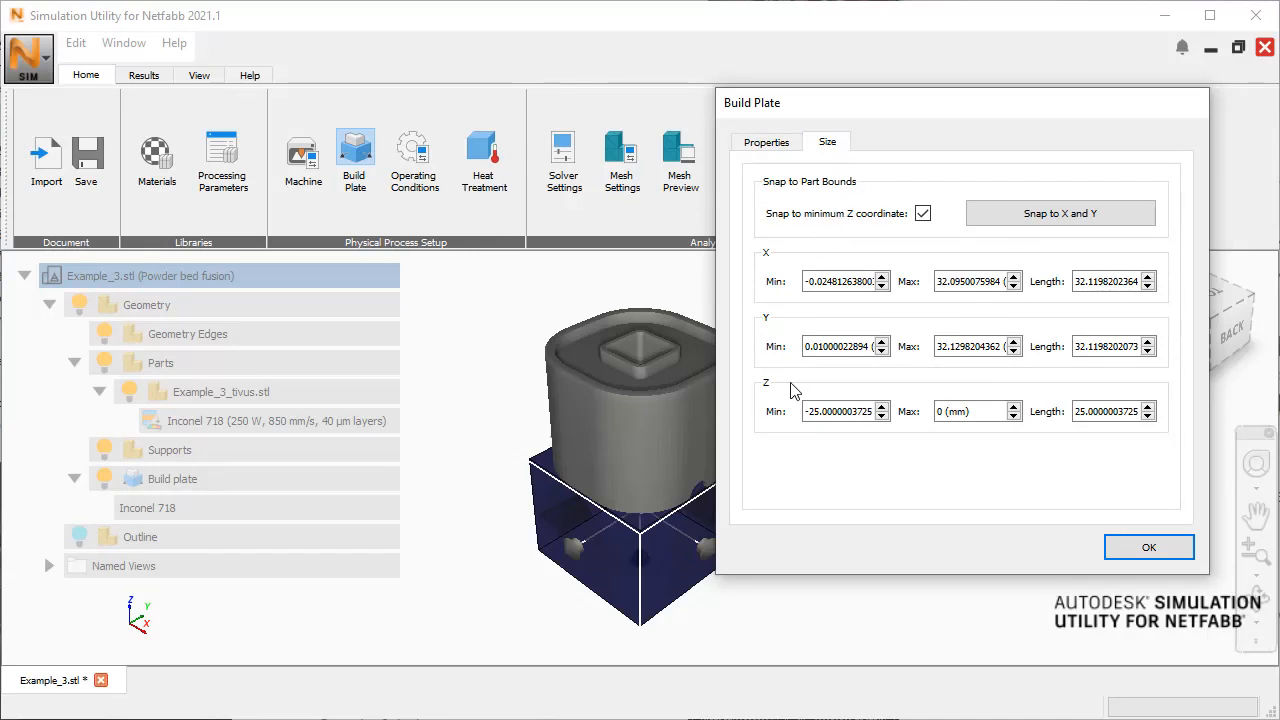
pyautogui.moveTo(966, 113); pyautogui.dragTo(1013, 76)
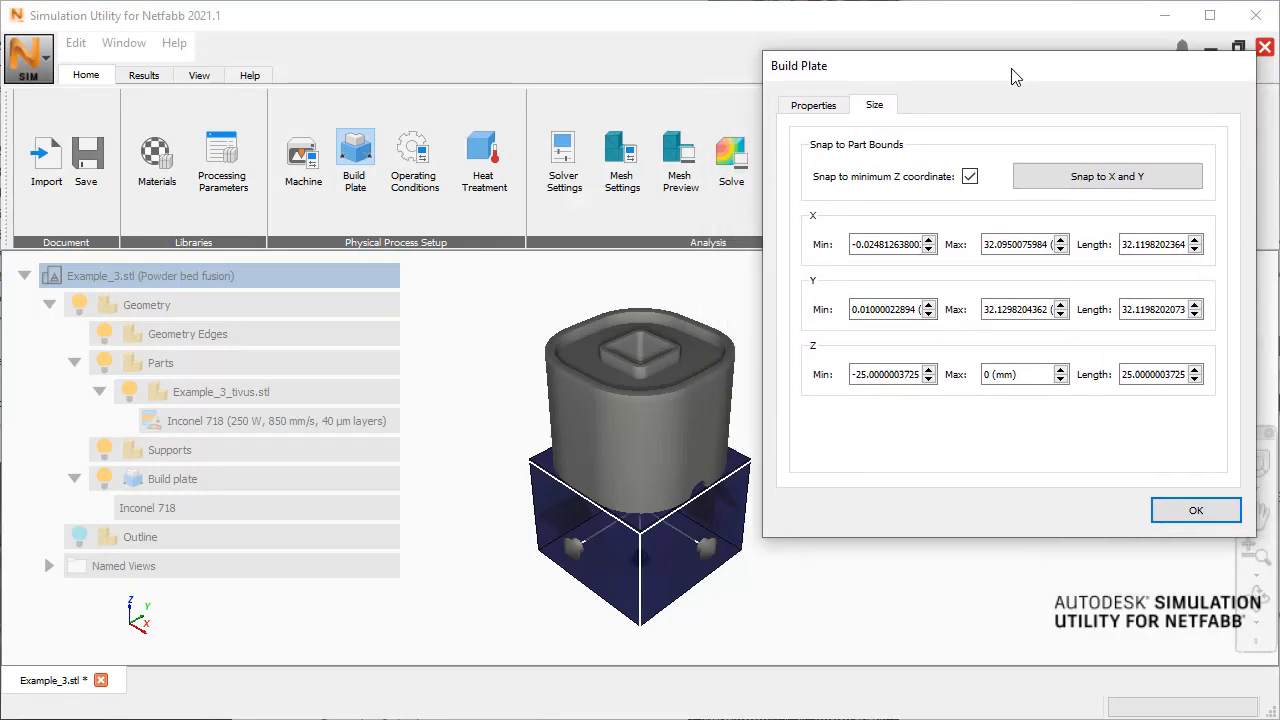
pyautogui.moveTo(575, 545); pyautogui.dragTo(563, 553)
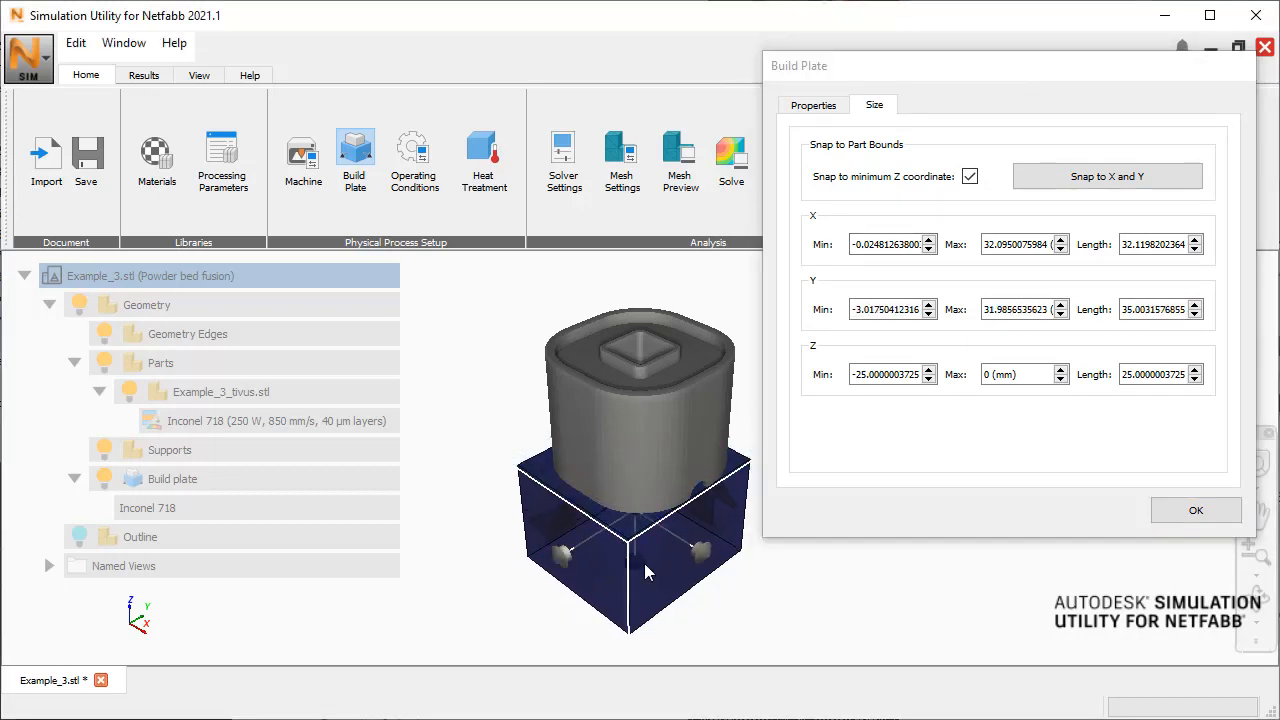
pyautogui.moveTo(702, 552)
pyautogui.mouseDown()
pyautogui.moveTo(728, 562)
pyautogui.moveTo(715, 562)
pyautogui.mouseUp()
# Set the build plate's X and Y lengths to 40 mm and round its Z length to 25 mm.
pyautogui.moveTo(1123, 244); pyautogui.dragTo(1164, 242)
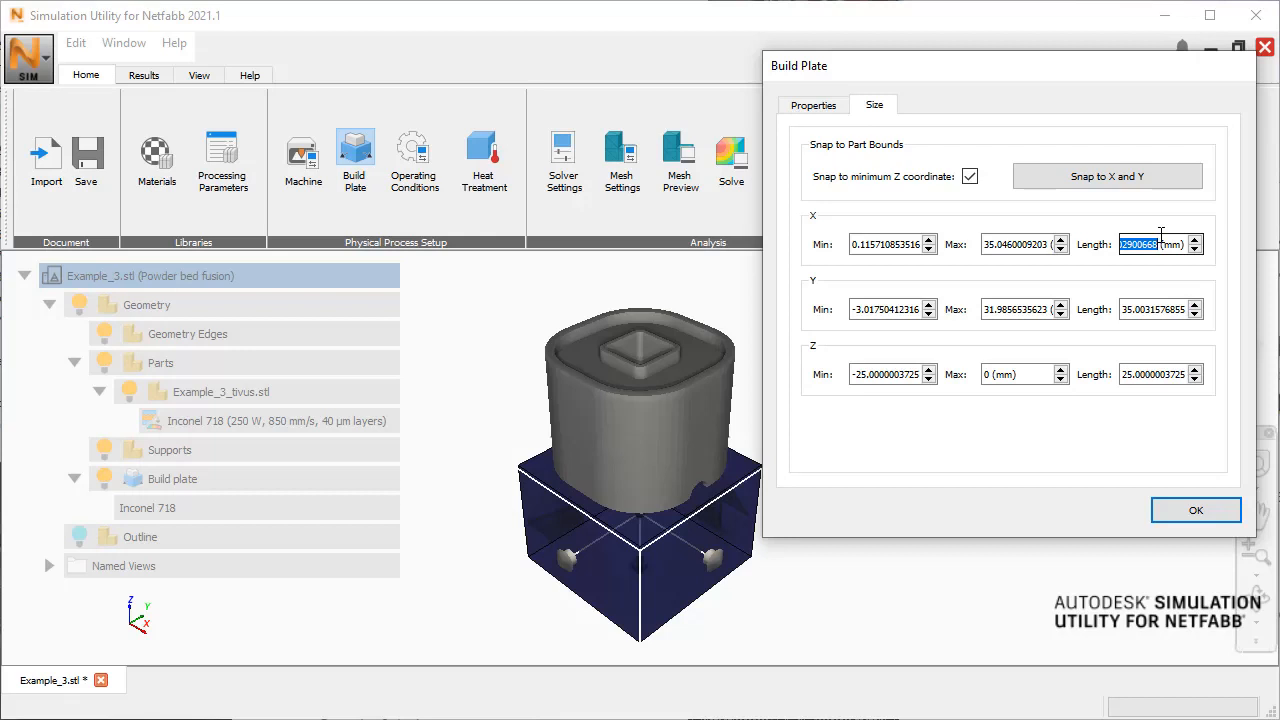
pyautogui.write('40')
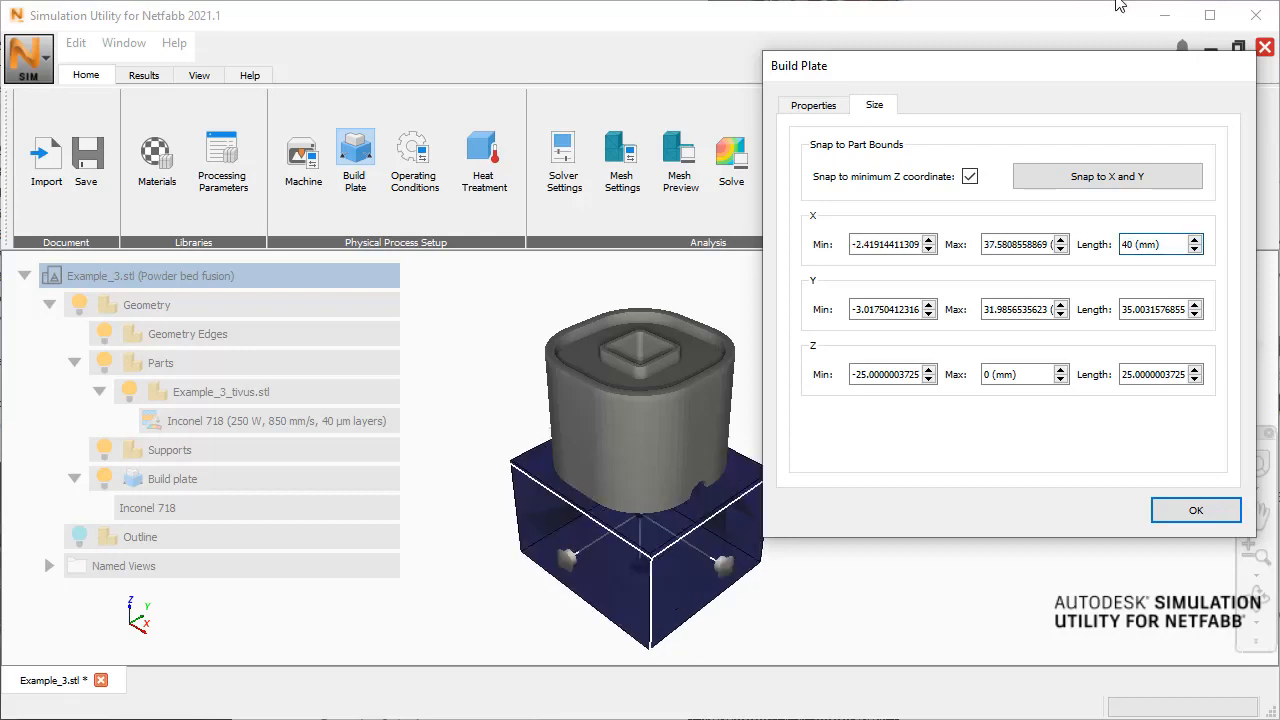
pyautogui.moveTo(1125, 313); pyautogui.dragTo(1159, 313)
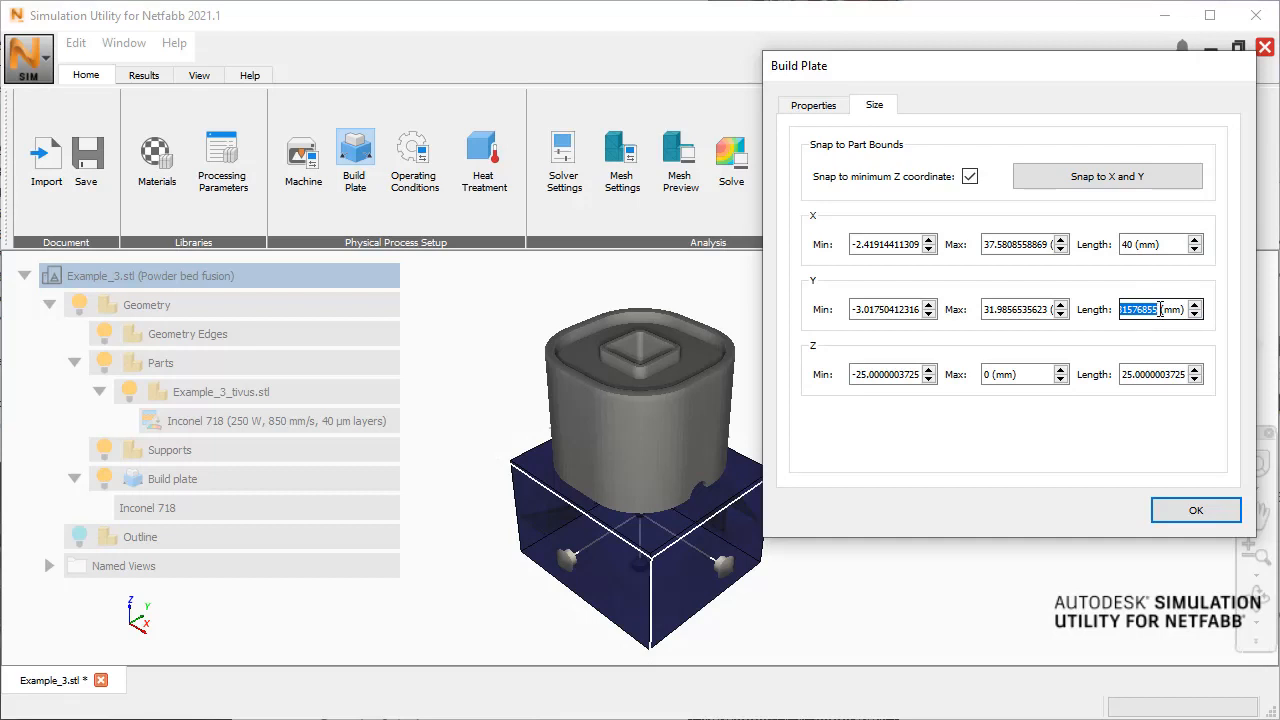
pyautogui.write('40')
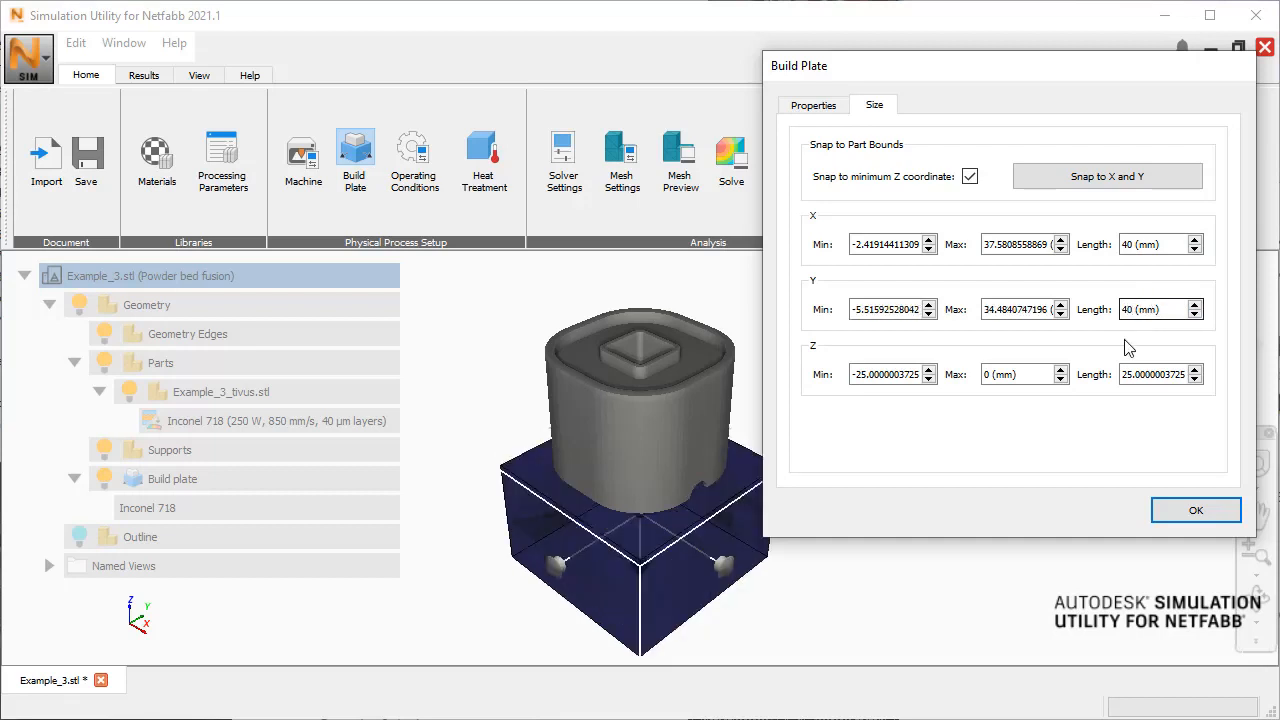
pyautogui.moveTo(1140, 373); pyautogui.dragTo(1188, 373)
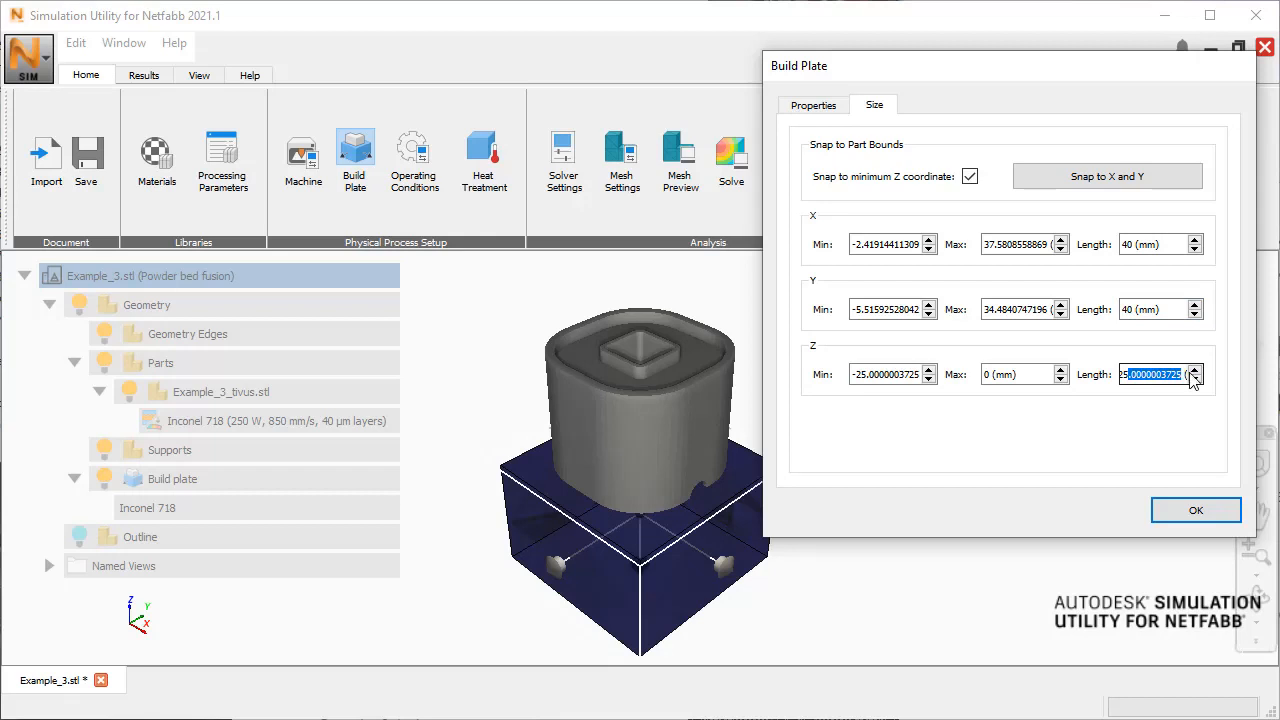
pyautogui.press('BackSpace')
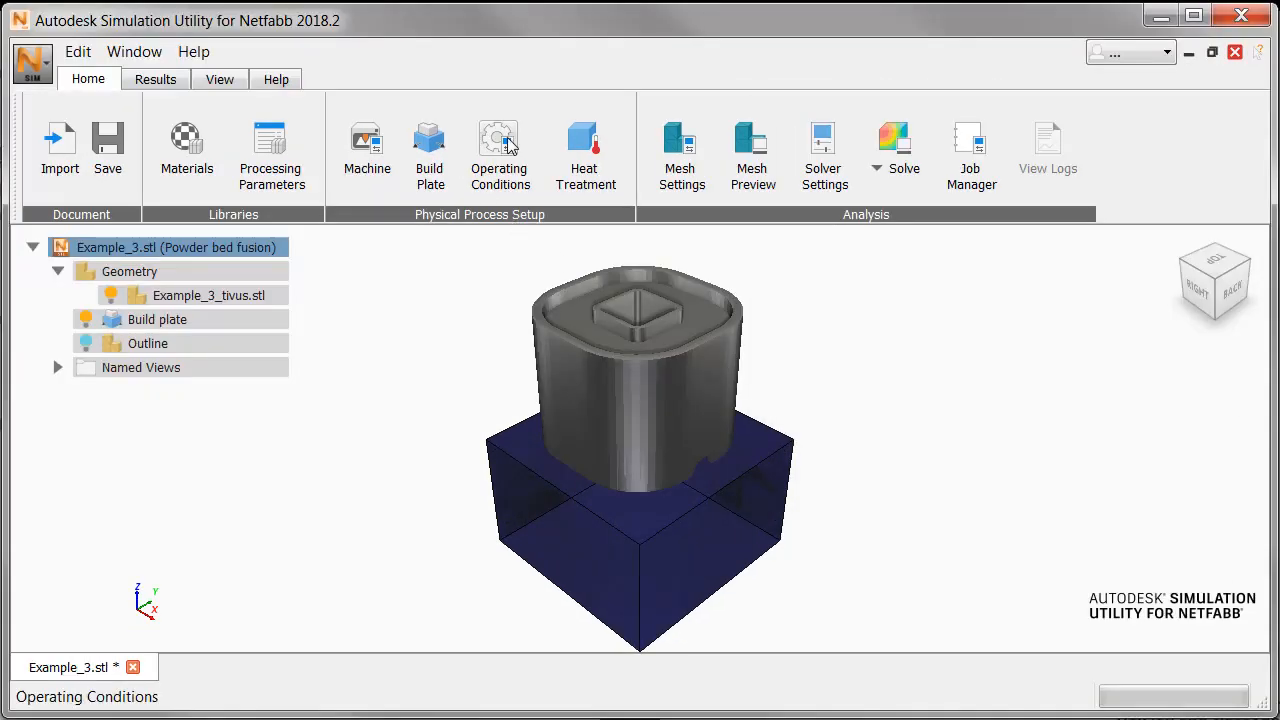
# Accept operating conditions with uniform heat loss and an ambient temperature of 25 °C.
pyautogui.click(503, 143)
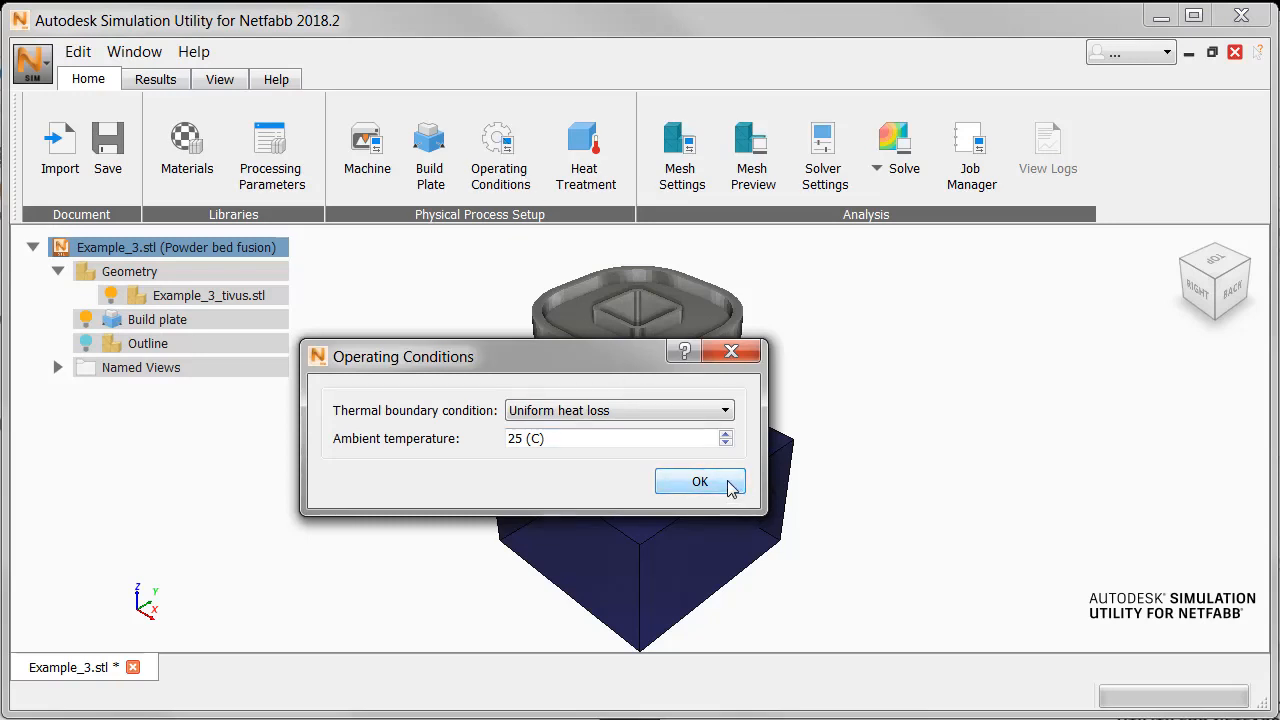
pyautogui.click(700, 482)
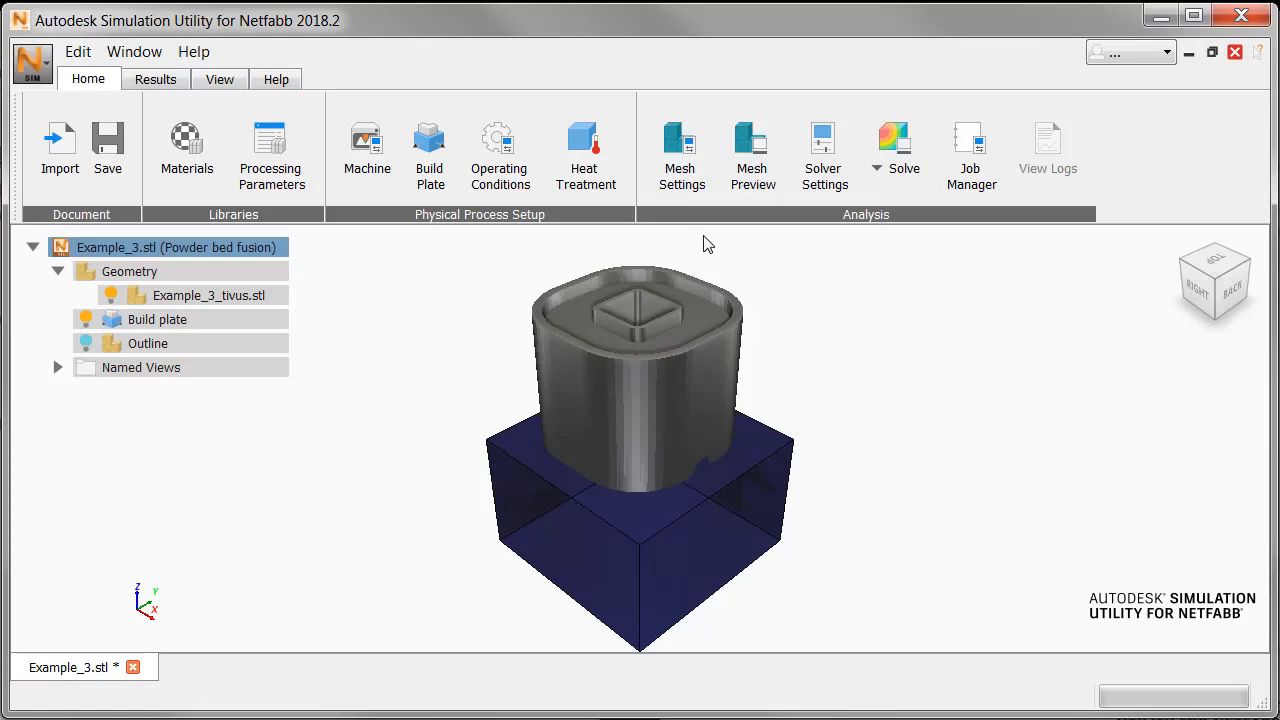
# Start the mesh preview and save the project as Example_3a in the SUN 2018.2 Saved Projects folder.
pyautogui.click(748, 145)
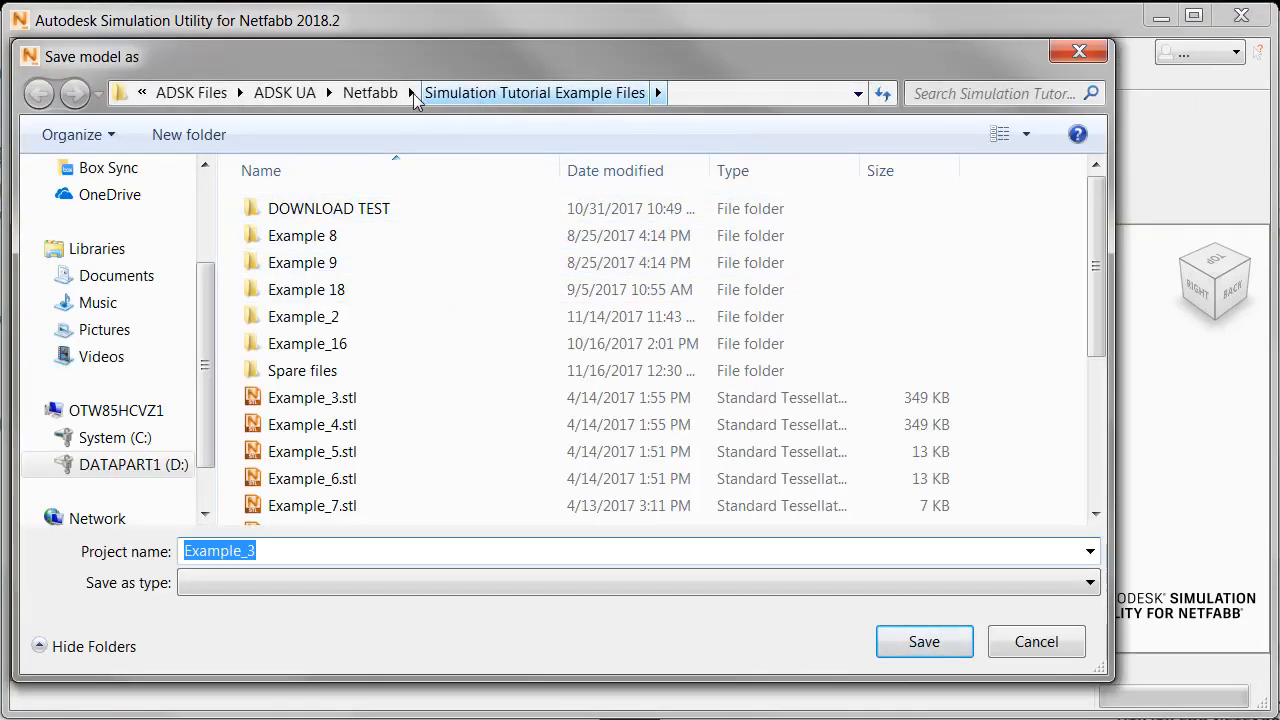
pyautogui.click(378, 96)
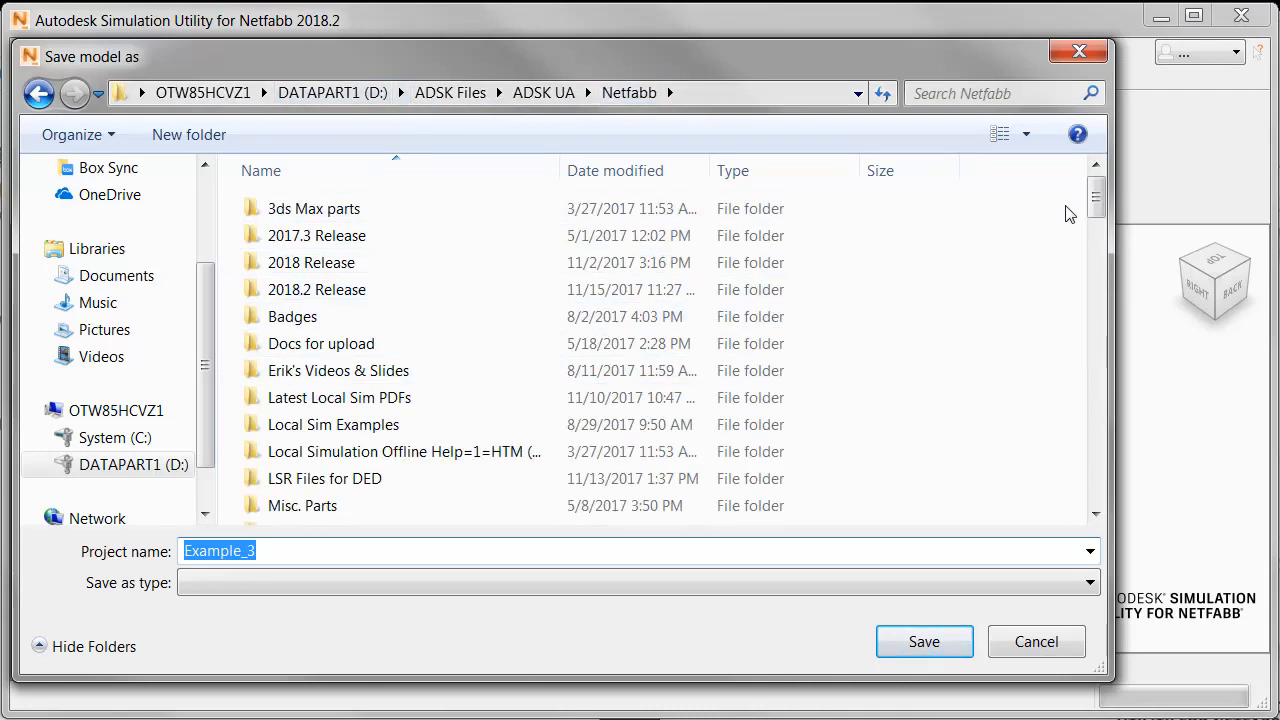
pyautogui.moveTo(1096, 202); pyautogui.dragTo(1098, 257)
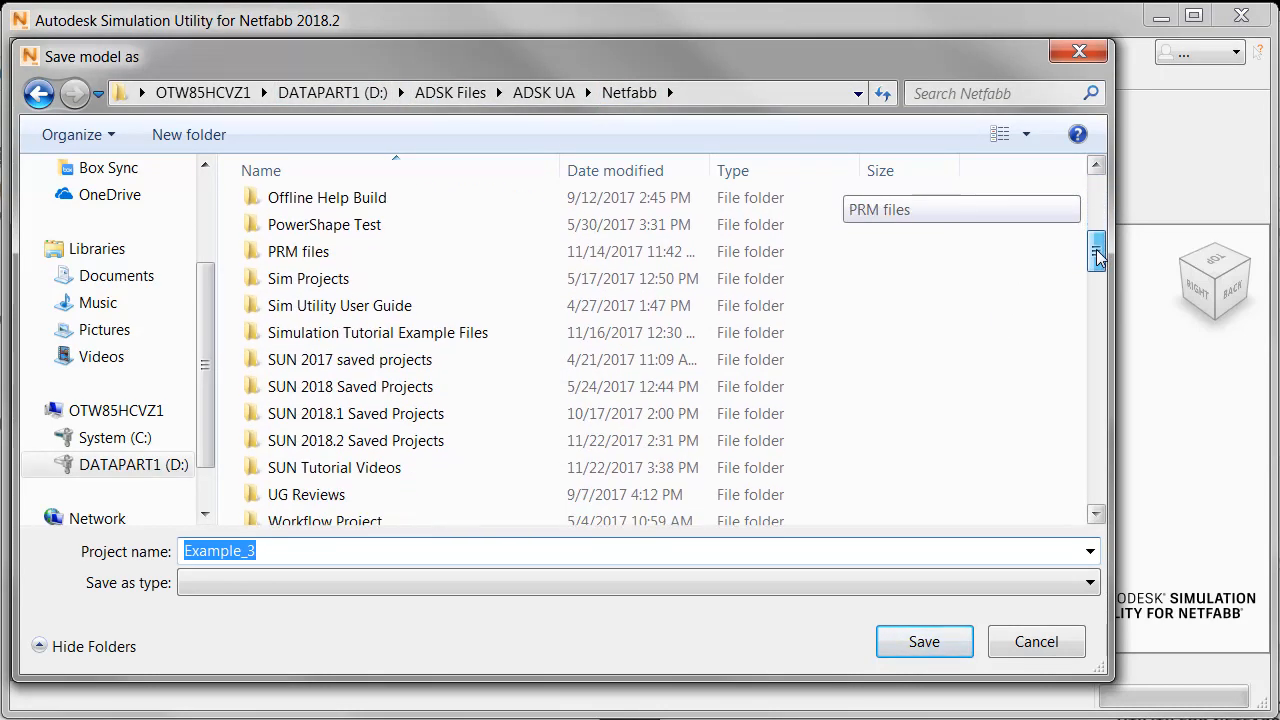
pyautogui.doubleClick(381, 449)
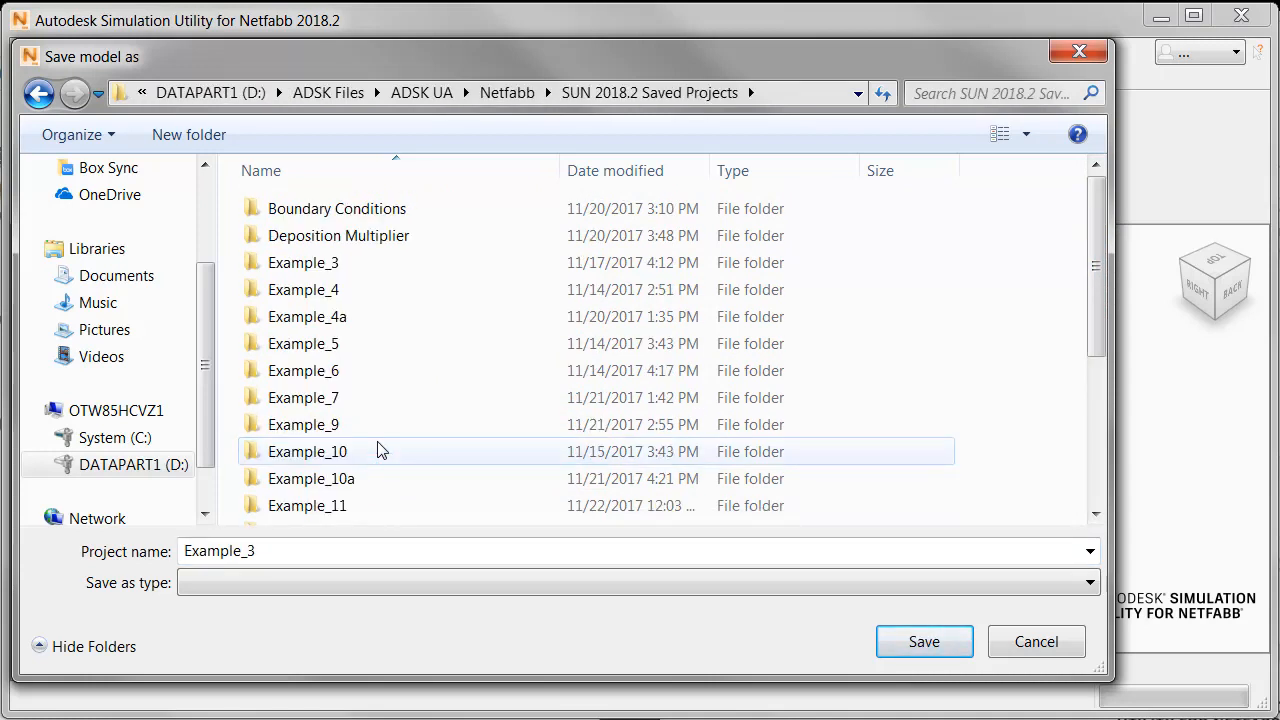
pyautogui.doubleClick(265, 551)
pyautogui.click(265, 551)
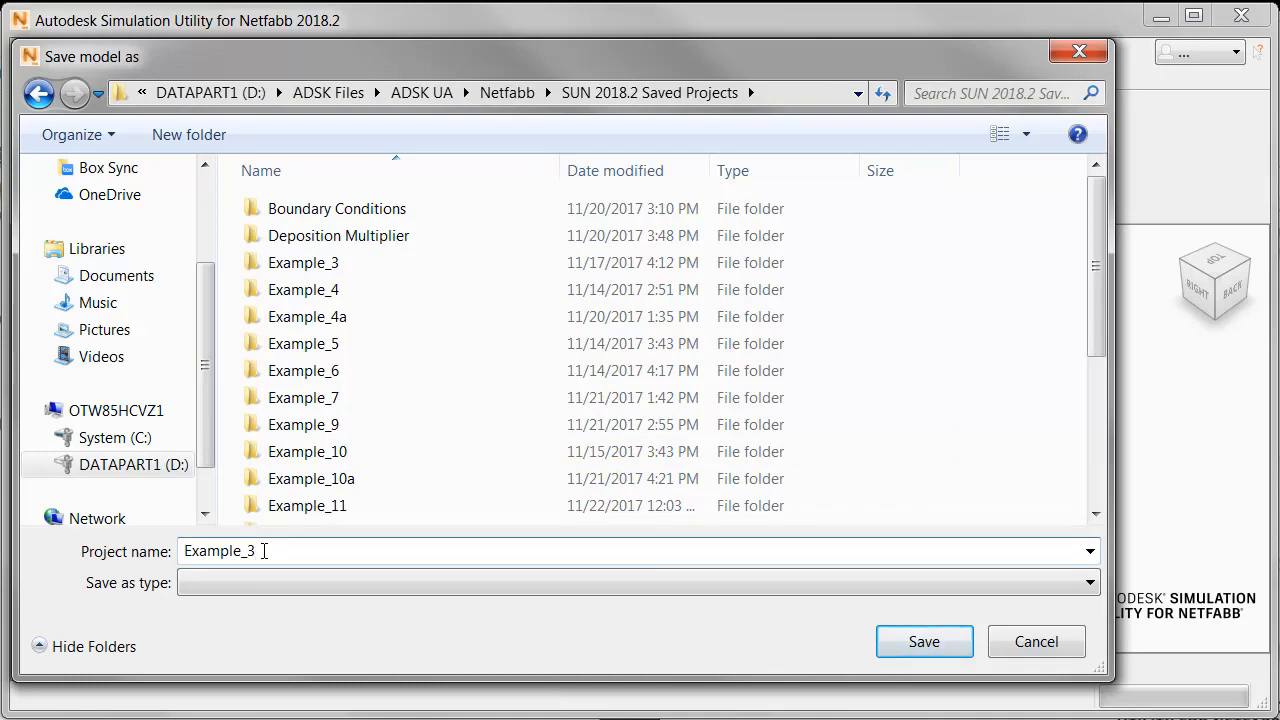
pyautogui.click(922, 646)
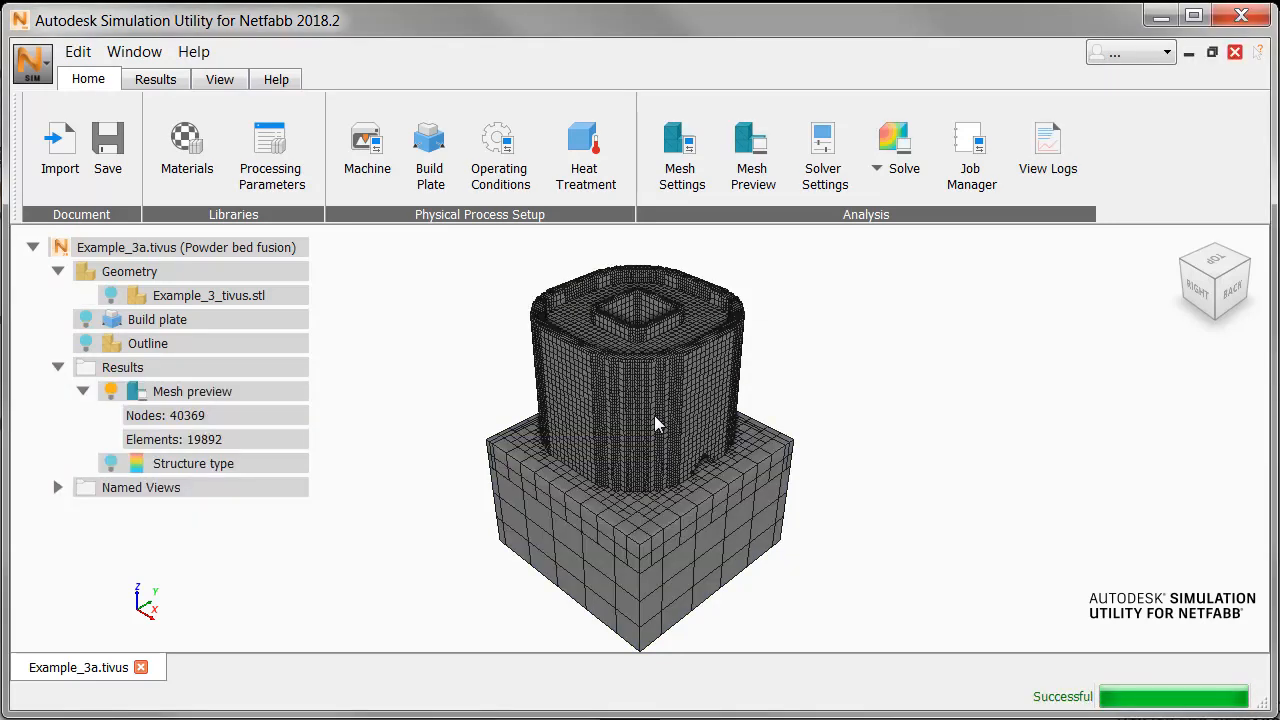
# Inspect the previewed mesh of the part and build plate from above and from the sides.
pyautogui.moveTo(690, 387); pyautogui.dragTo(687, 418)
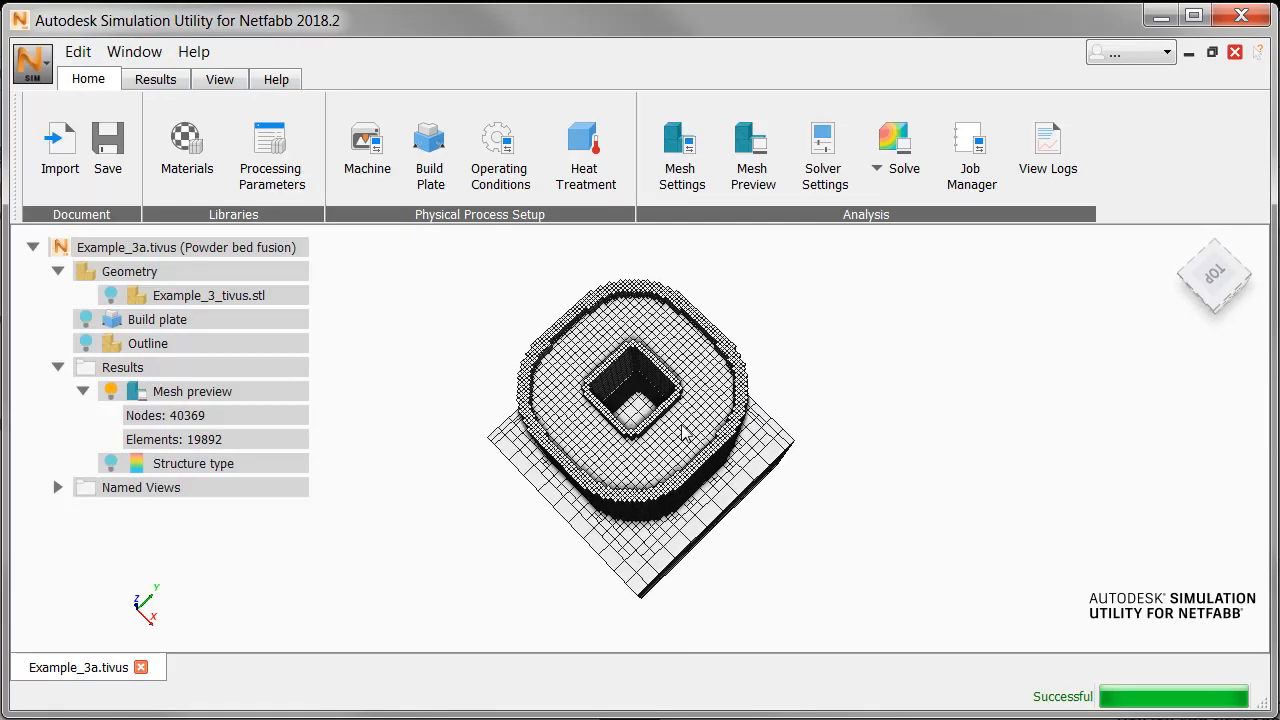
pyautogui.moveTo(745, 349)
pyautogui.mouseDown(button='middle')
pyautogui.moveTo(813, 351)
pyautogui.moveTo(732, 345)
pyautogui.mouseUp(button='middle')
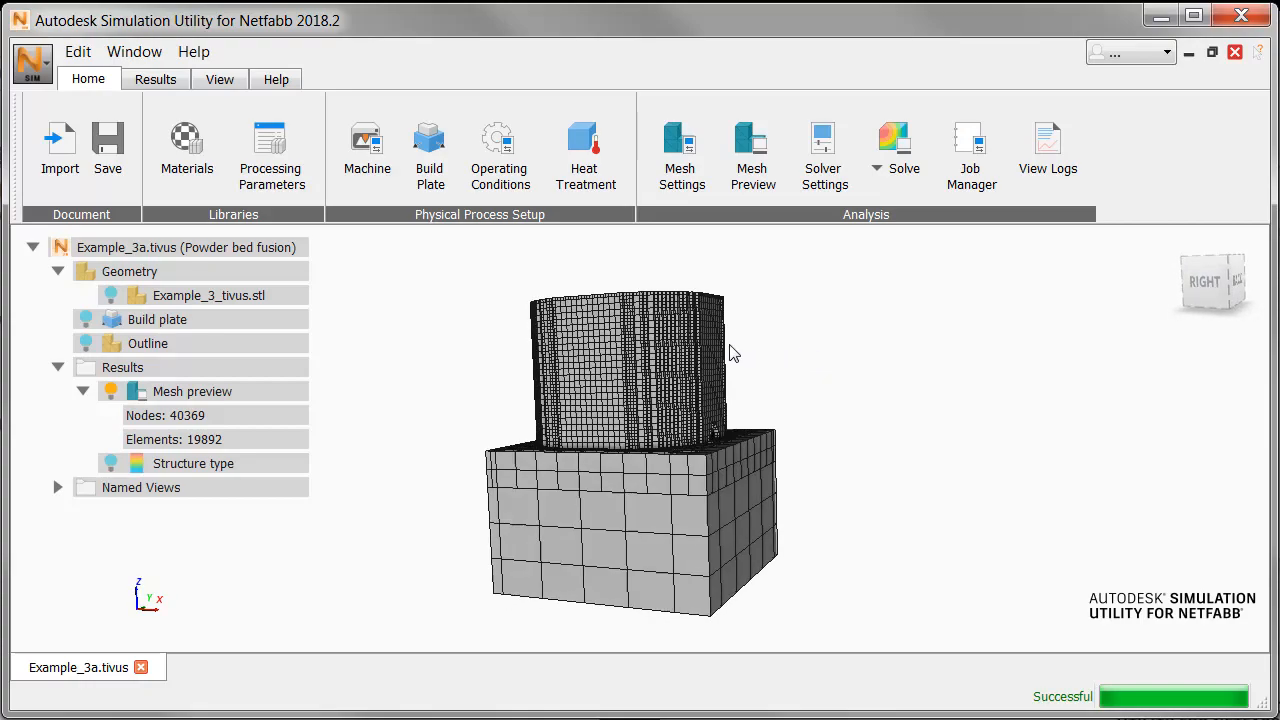
pyautogui.moveTo(657, 375)
pyautogui.mouseDown(button='middle')
pyautogui.moveTo(658, 403)
pyautogui.moveTo(695, 391)
pyautogui.moveTo(685, 430)
pyautogui.moveTo(694, 357)
pyautogui.moveTo(649, 358)
pyautogui.moveTo(700, 358)
pyautogui.moveTo(674, 357)
pyautogui.mouseUp(button='middle')
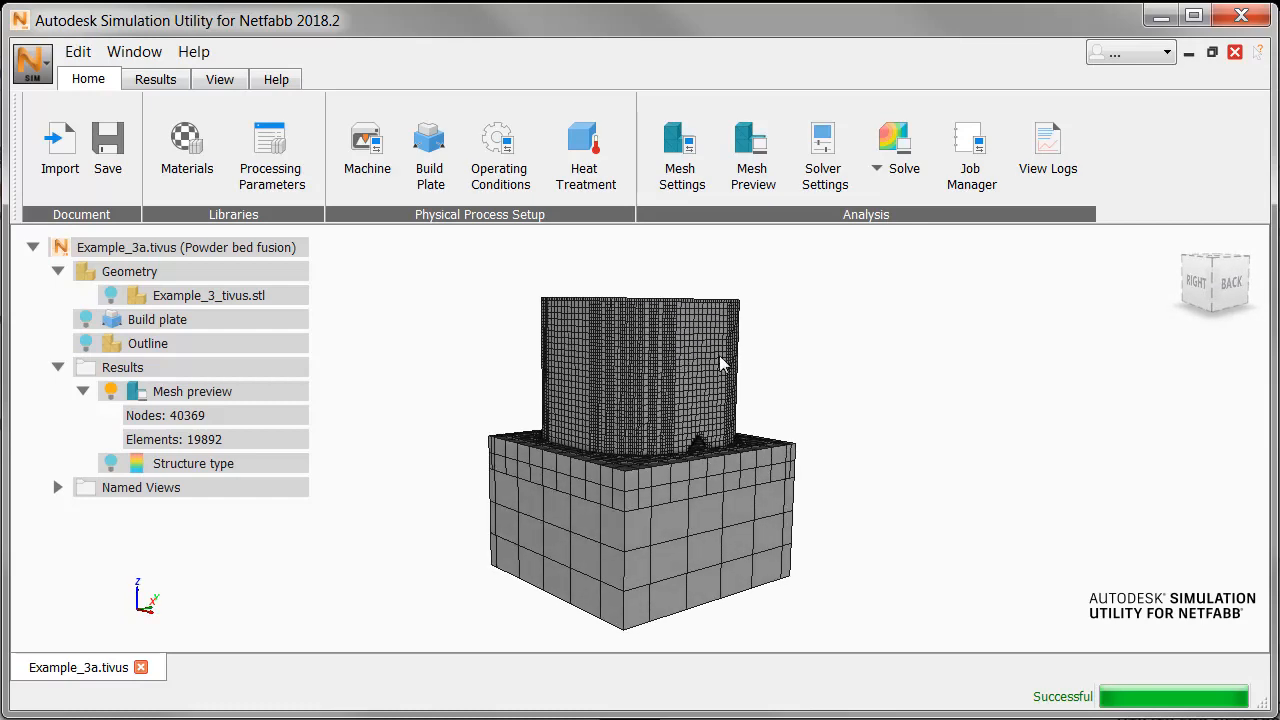
pyautogui.scroll(-2, 930, 350)
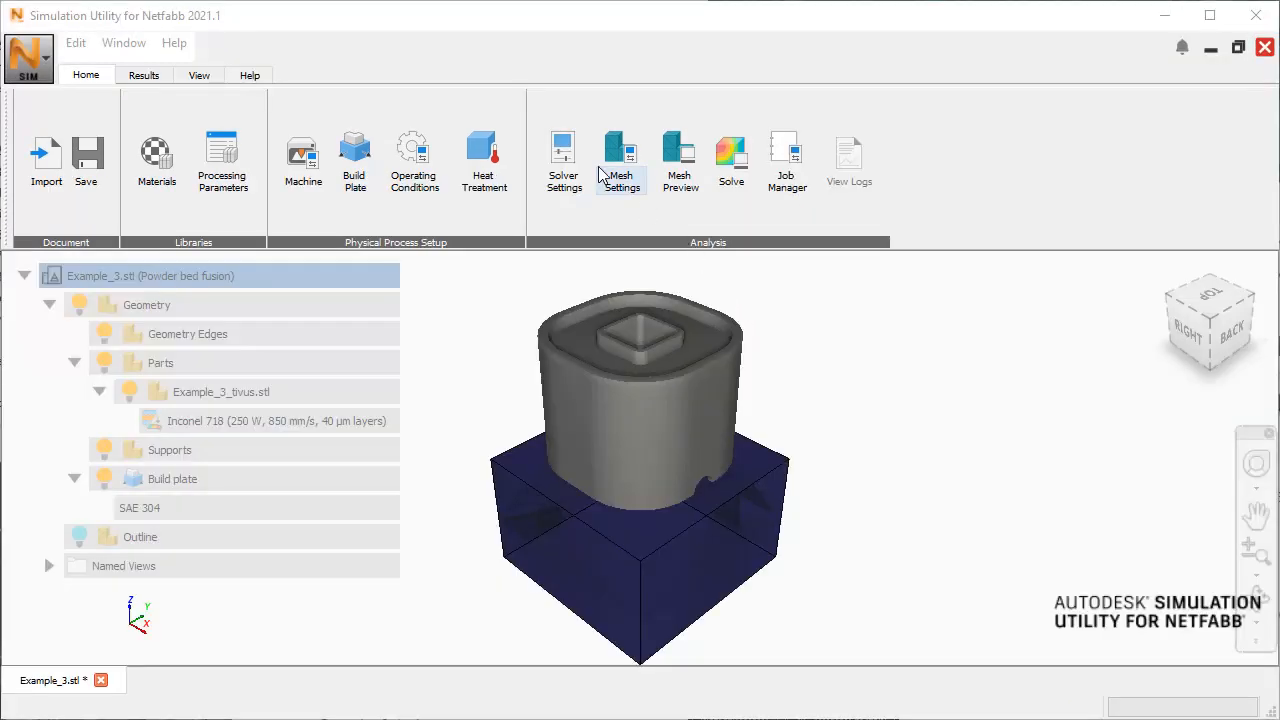
# Accept the solver settings with the Thermal and mechanical analysis type and start solving the simulation.
pyautogui.click(565, 152)
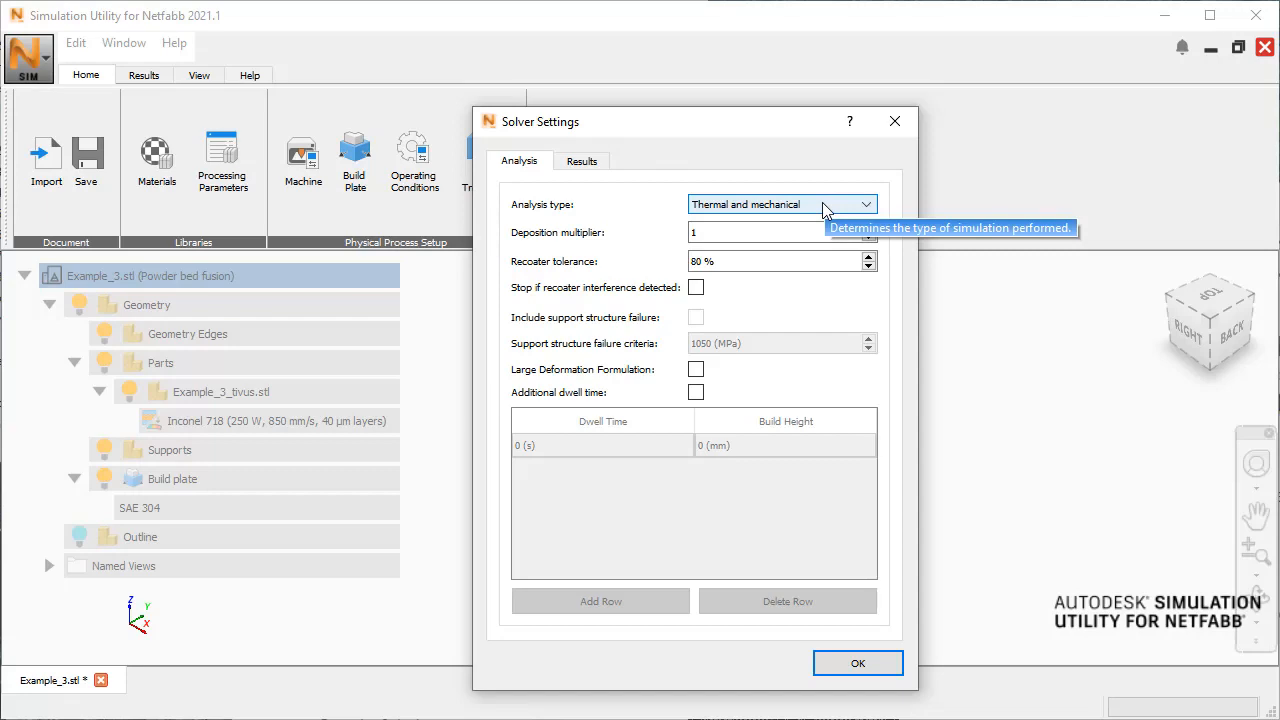
pyautogui.click(858, 663)
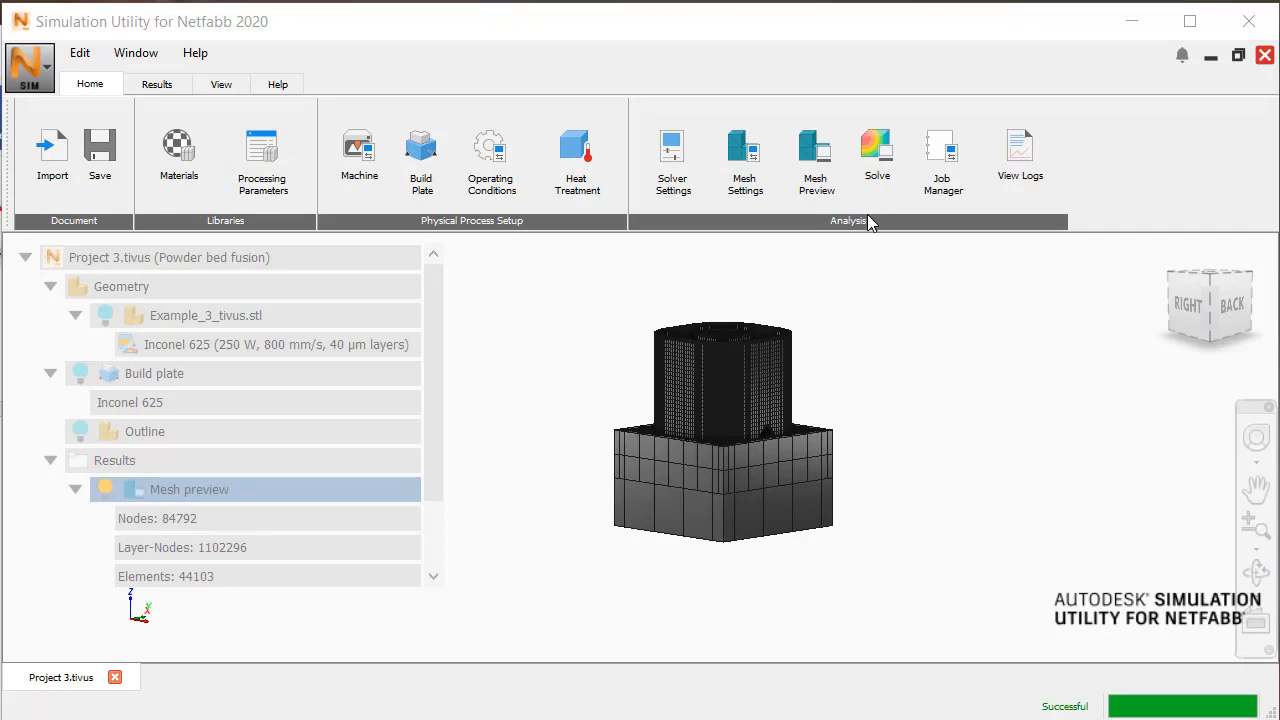
pyautogui.click(878, 146)
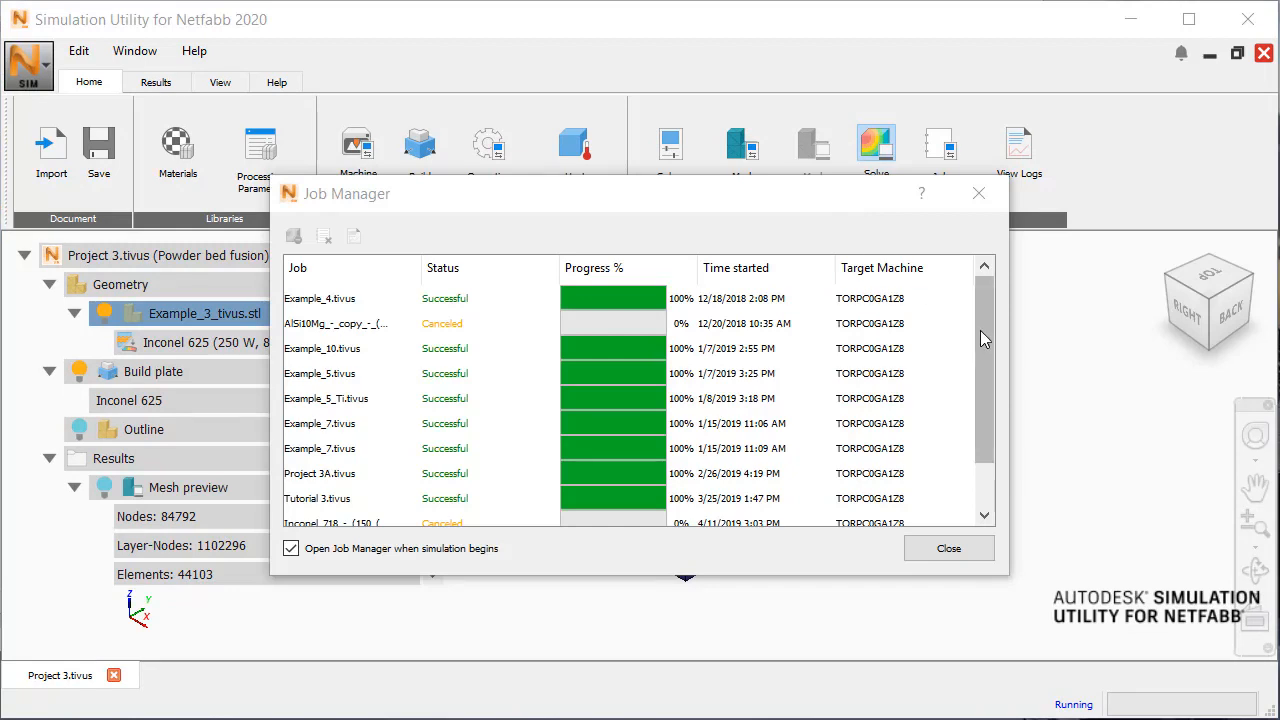
# Select the Project 3.tivus job in the Job Manager and view its thermal and mechanical logs.
pyautogui.moveTo(986, 326); pyautogui.dragTo(976, 413)
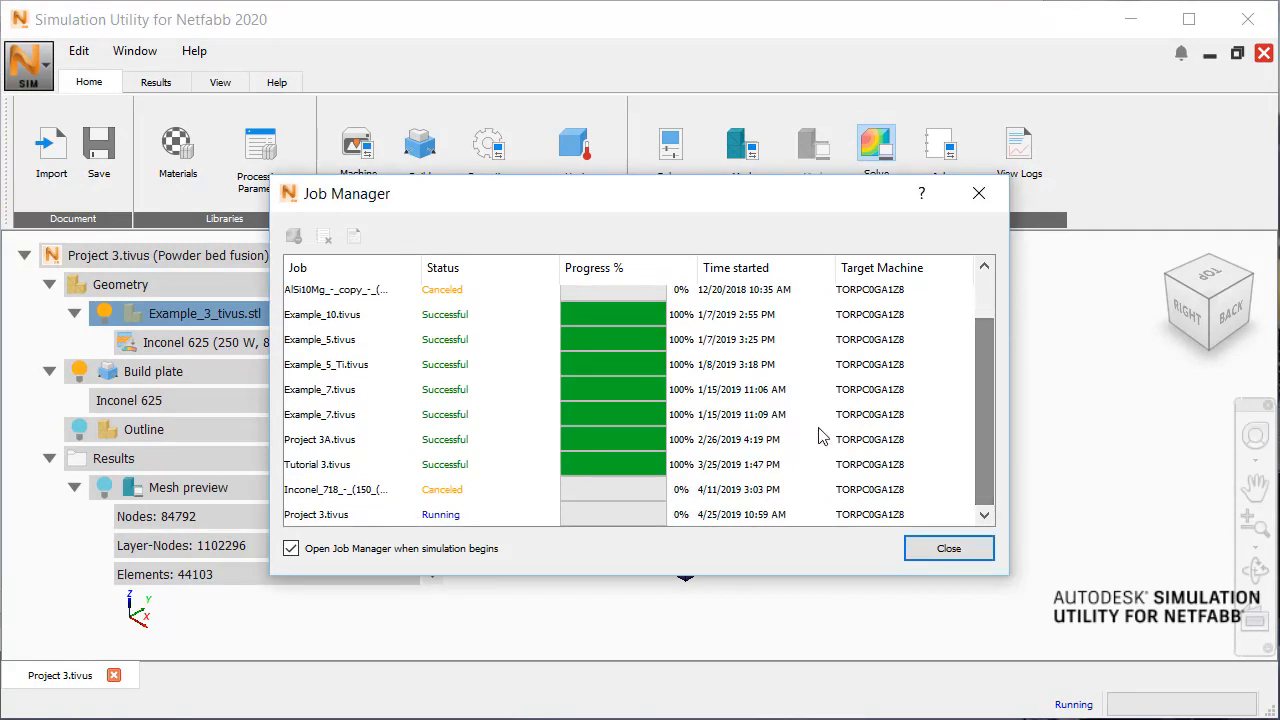
pyautogui.click(604, 526)
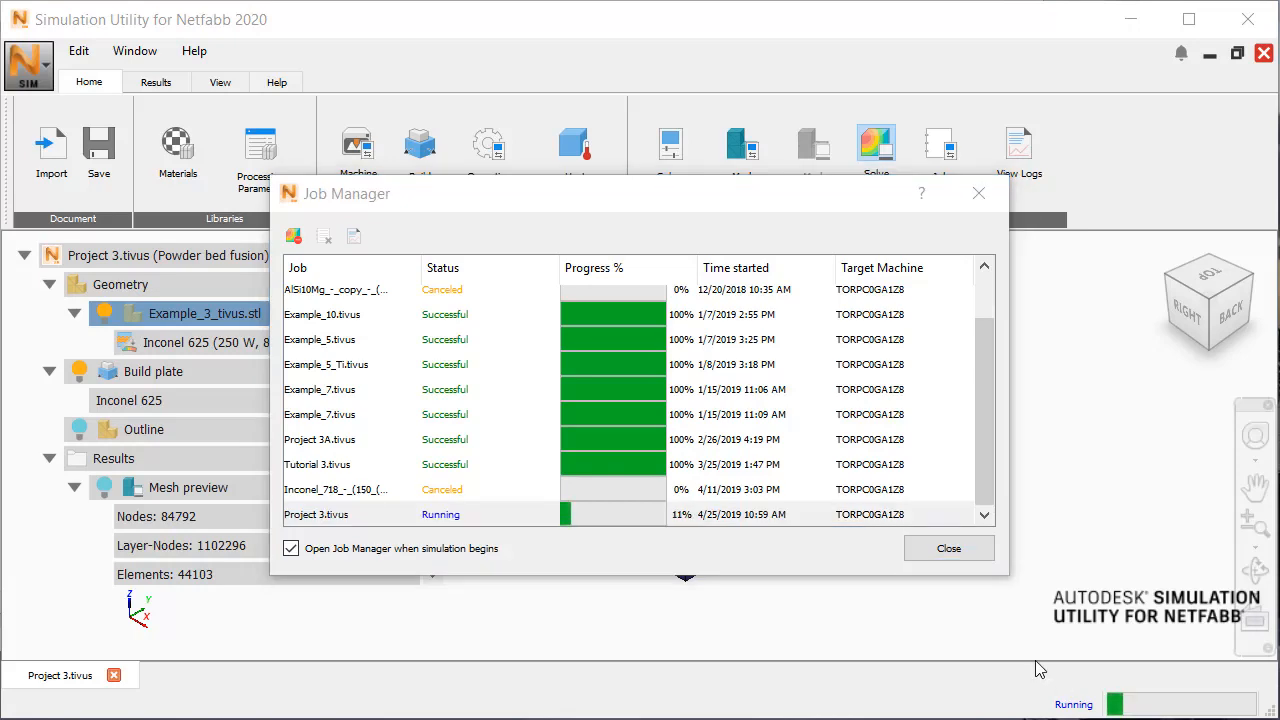
pyautogui.click(355, 237)
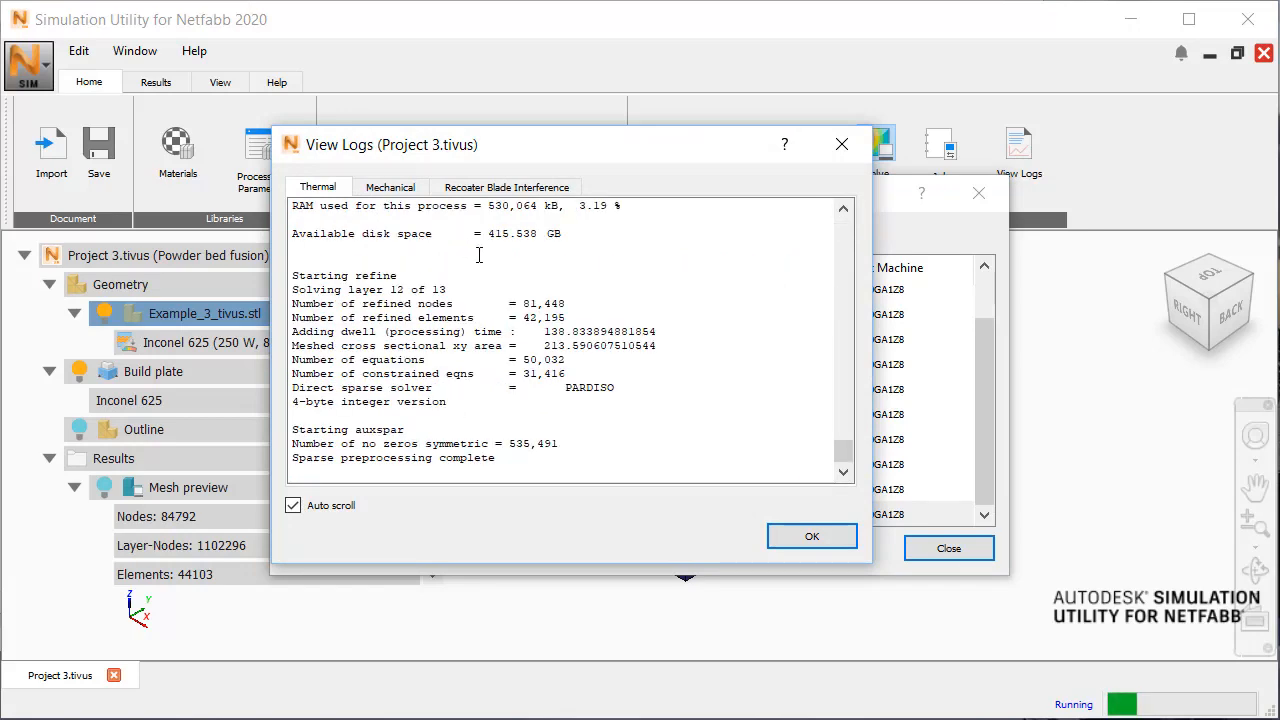
pyautogui.click(390, 188)
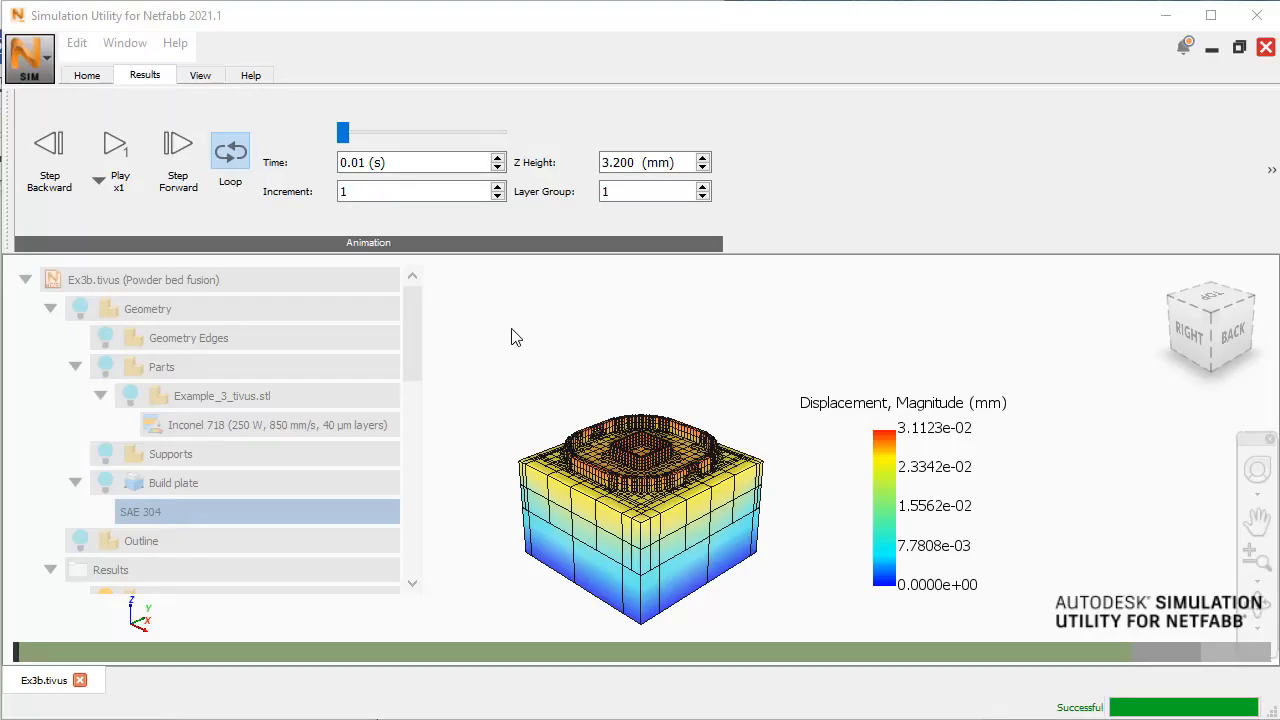
# Display the Displacement result warped by displacement with a displacement scale of 5.
pyautogui.moveTo(407, 304); pyautogui.dragTo(403, 411)
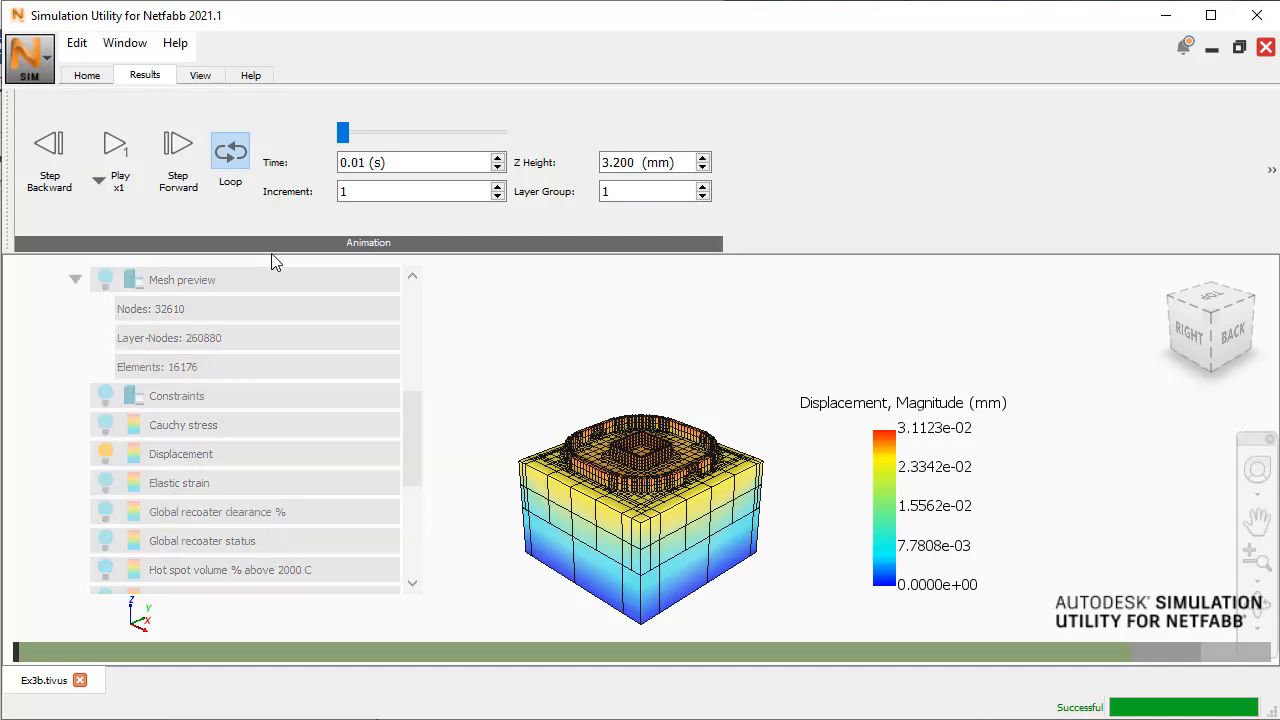
pyautogui.click(1272, 172)
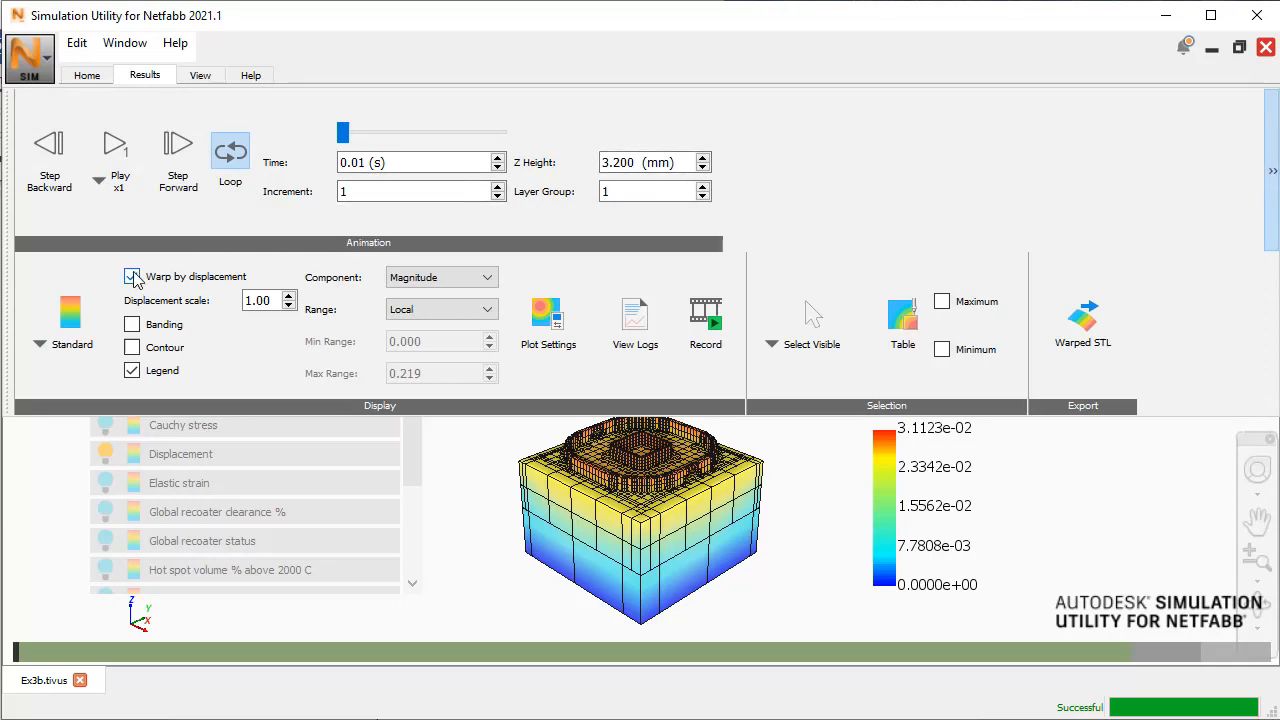
pyautogui.click(249, 300)
pyautogui.write('5')
pyautogui.press('Return')
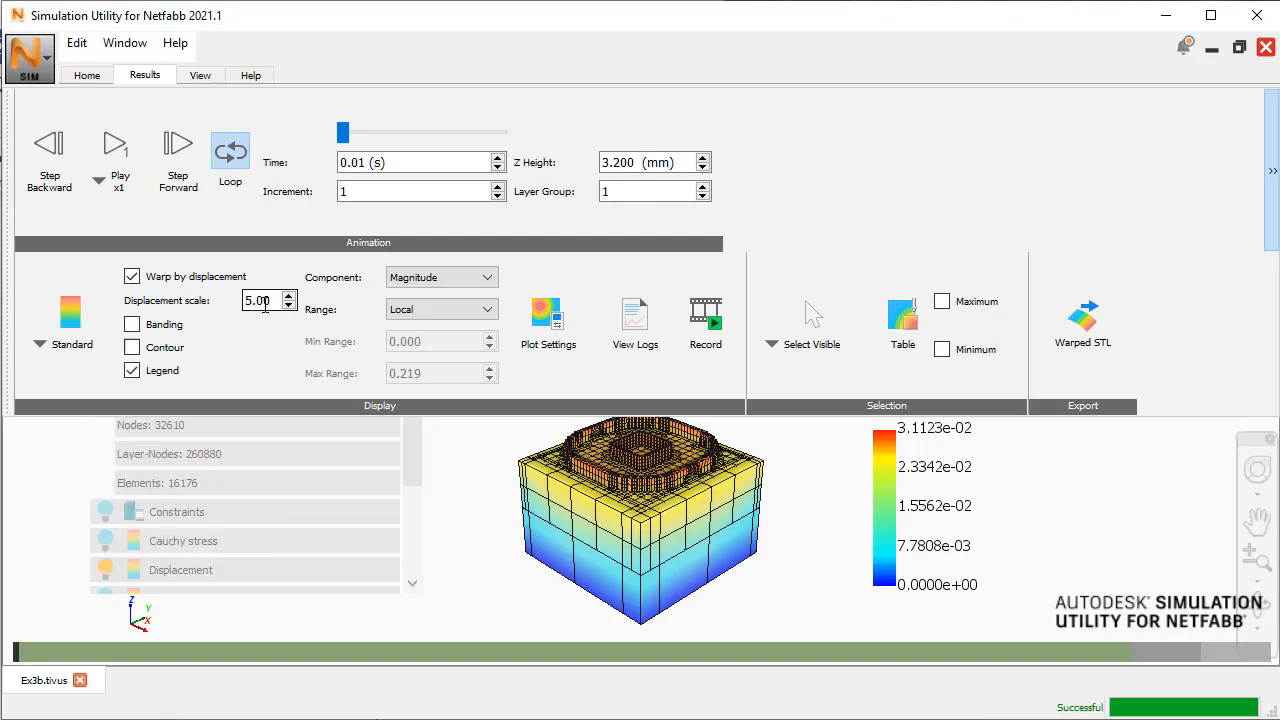
pyautogui.click(1274, 190)
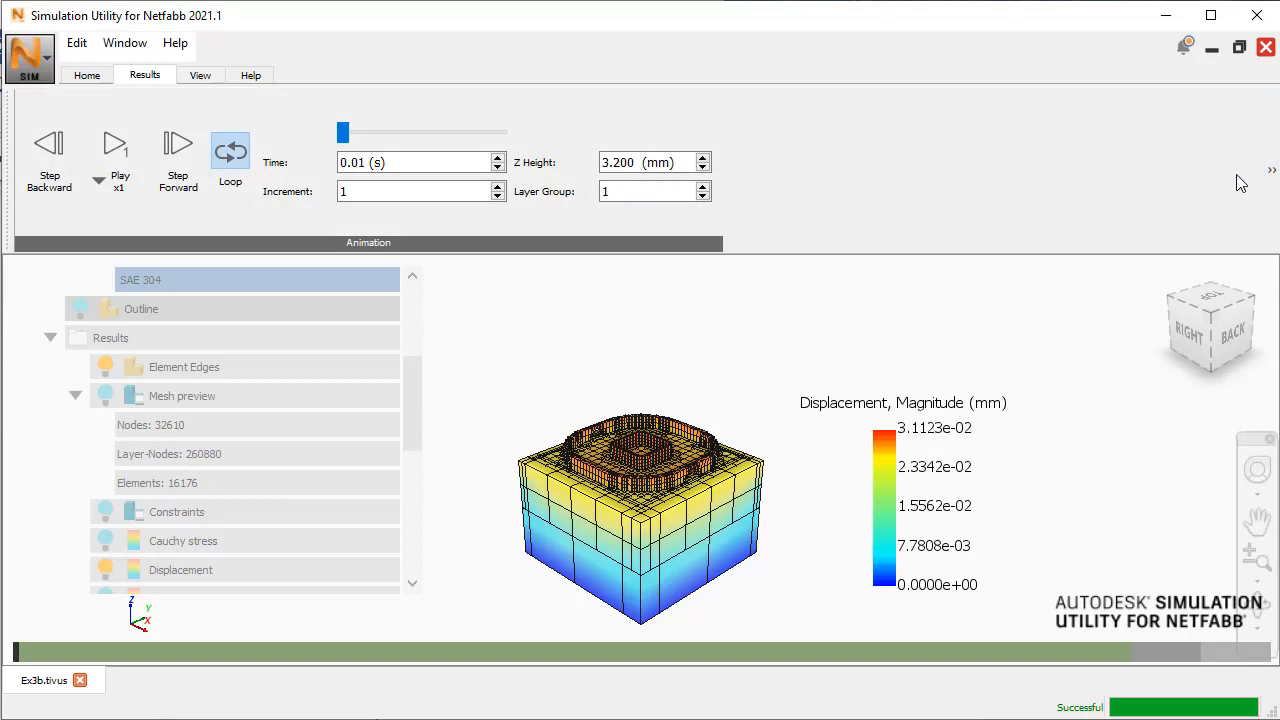
# Play and pause the displacement animation, and advance its time position toward the end of the simulation.
pyautogui.click(116, 147)
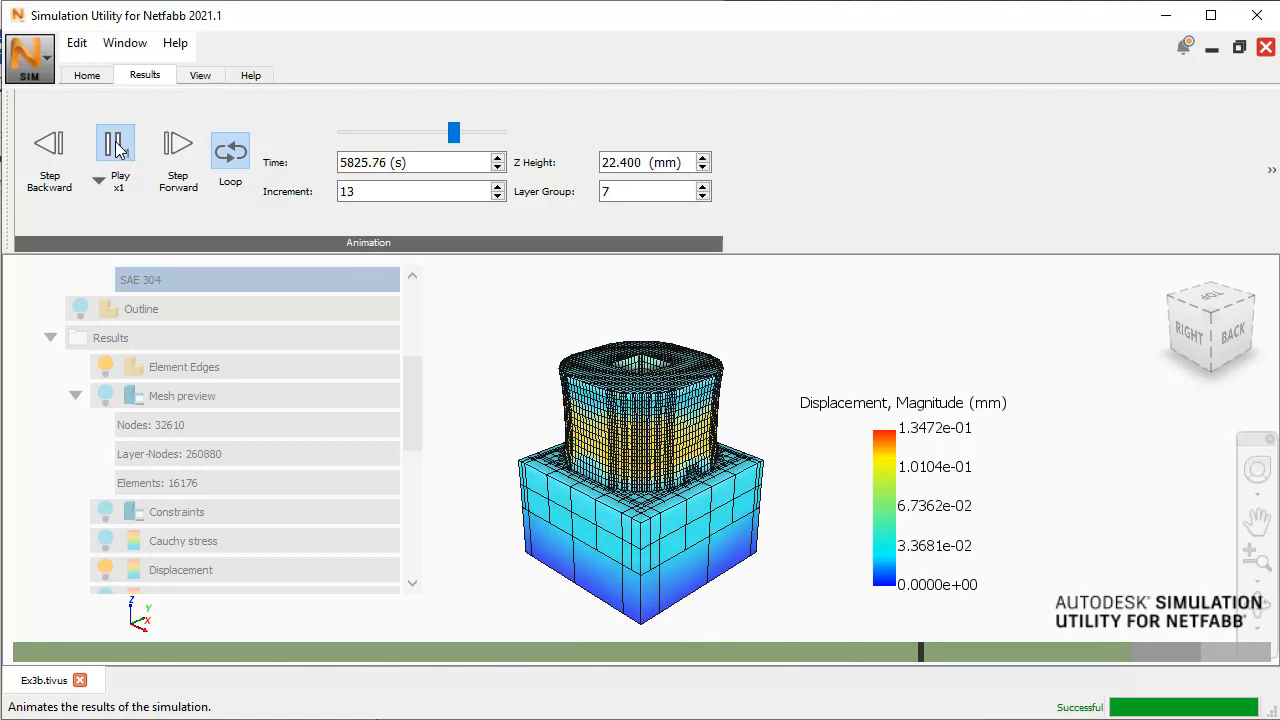
pyautogui.click(116, 148)
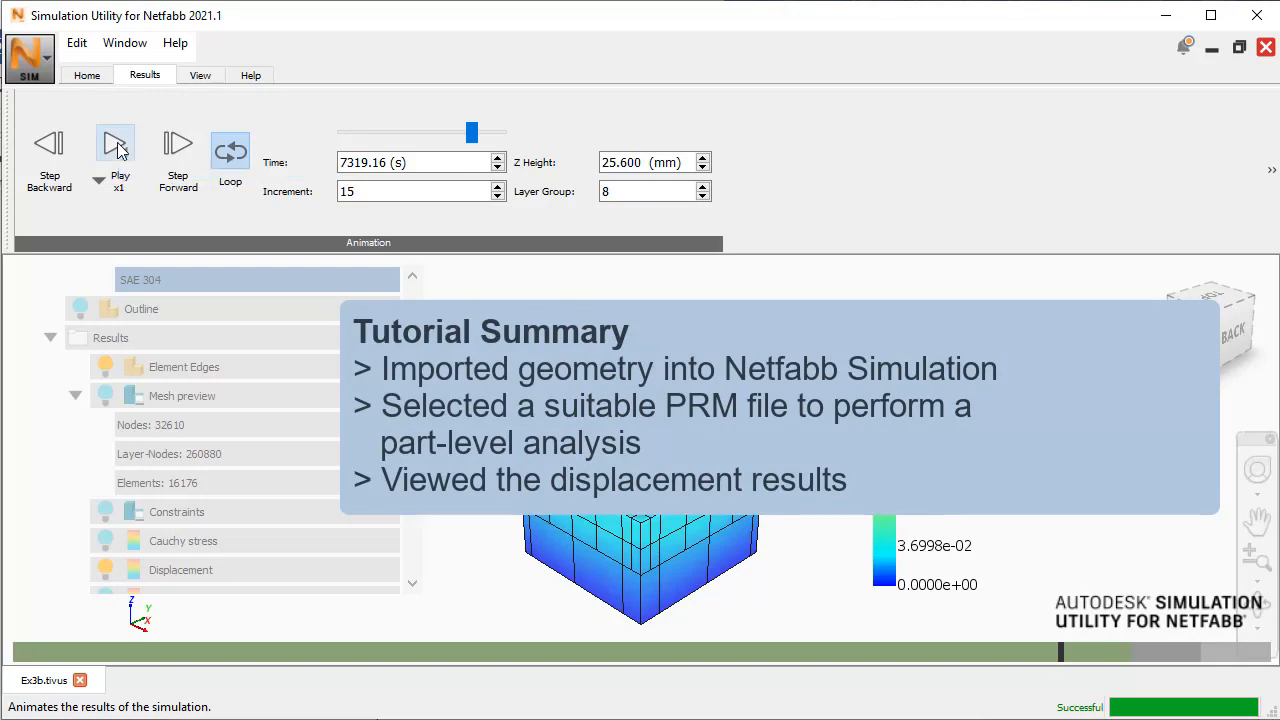
pyautogui.moveTo(471, 131); pyautogui.dragTo(500, 131)
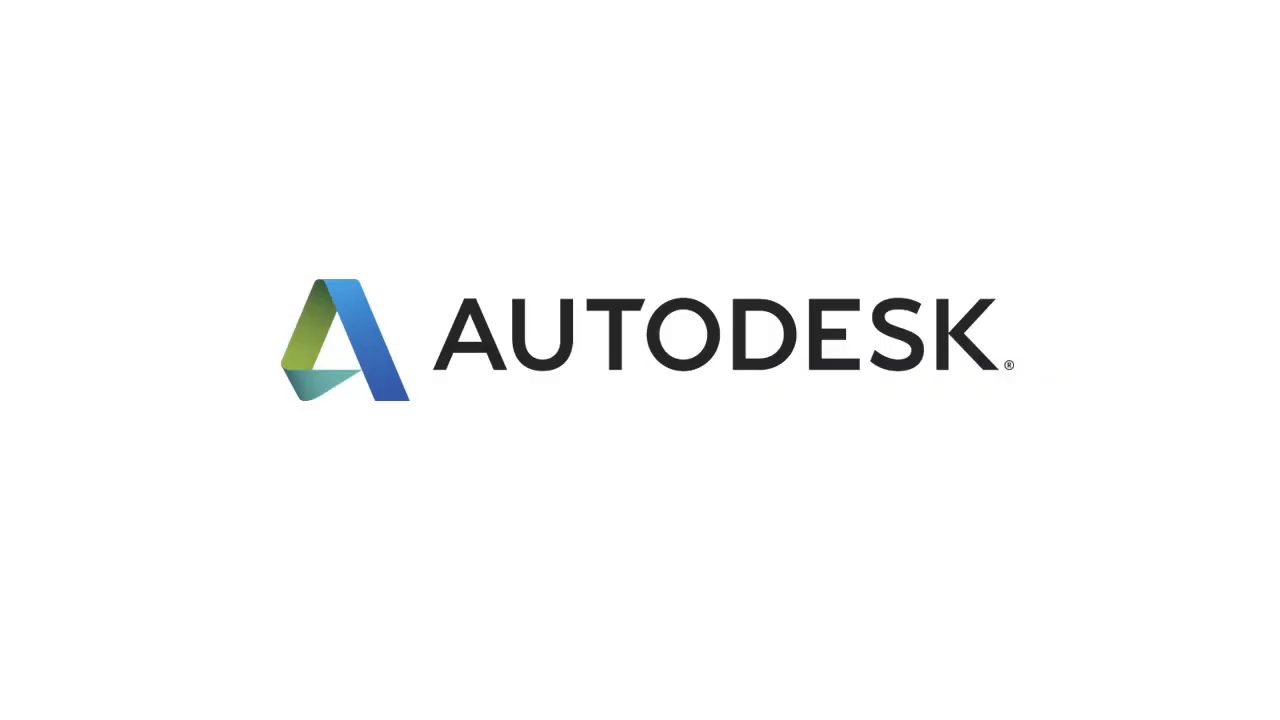